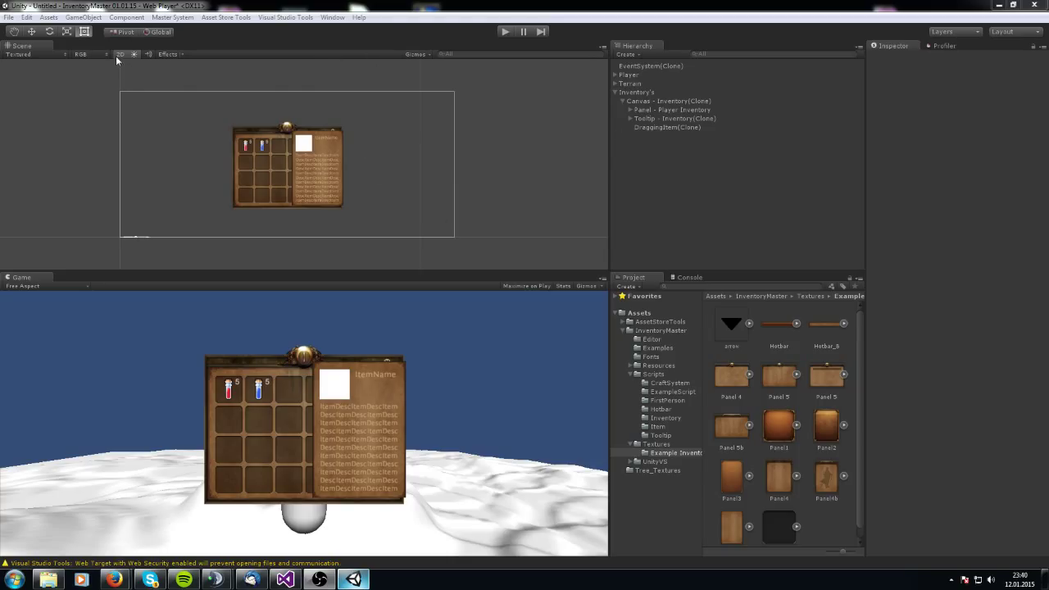
Create a 3D cube in the Hierarchy and name it Storage 1
right_click(665, 161)
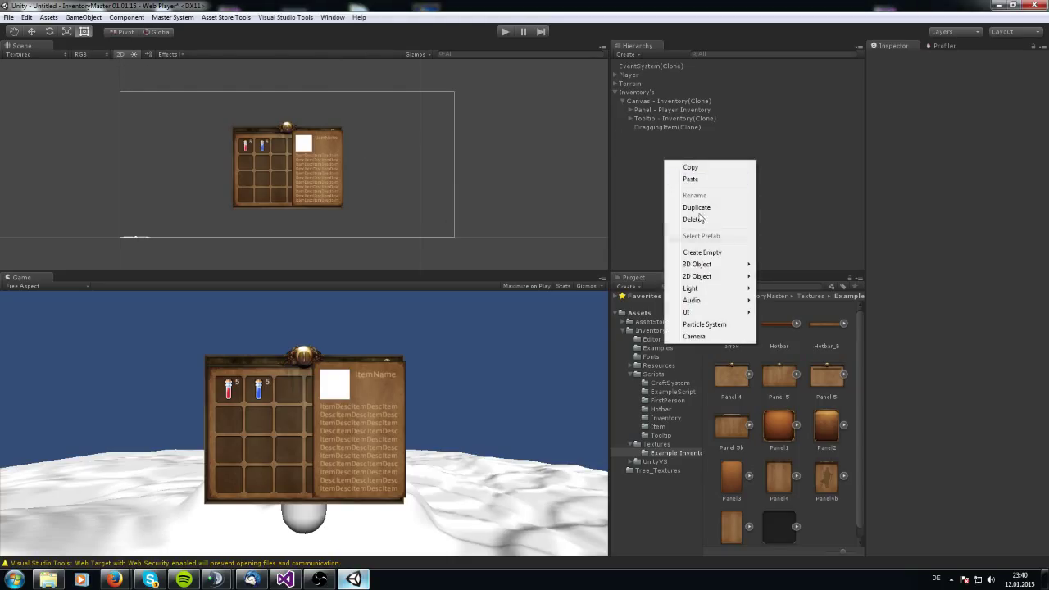
mouse_move(690, 270)
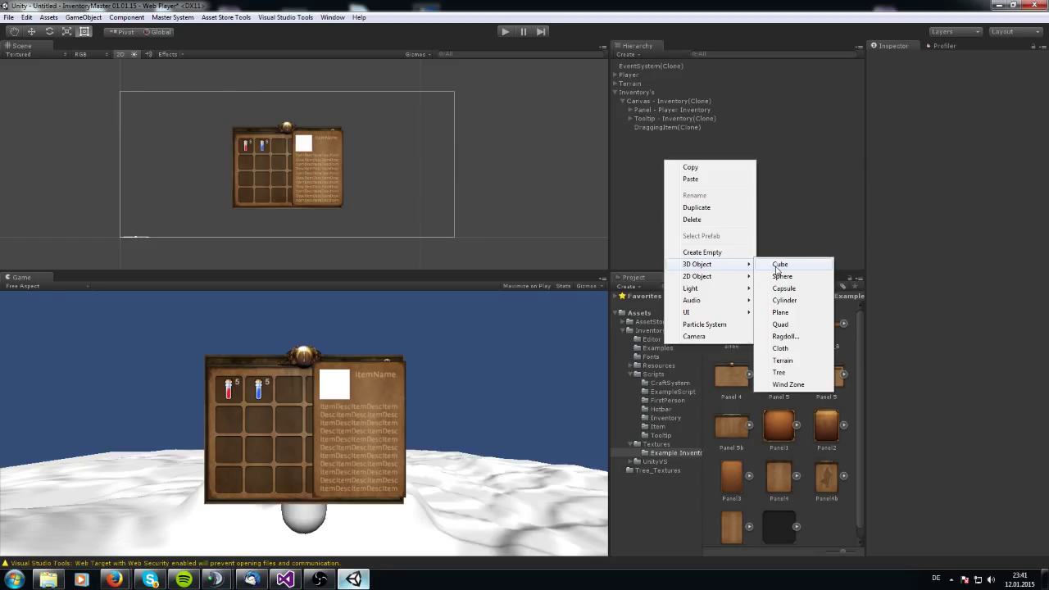
left_click(779, 265)
left_click_drag(636, 144, 633, 73)
key("F2")
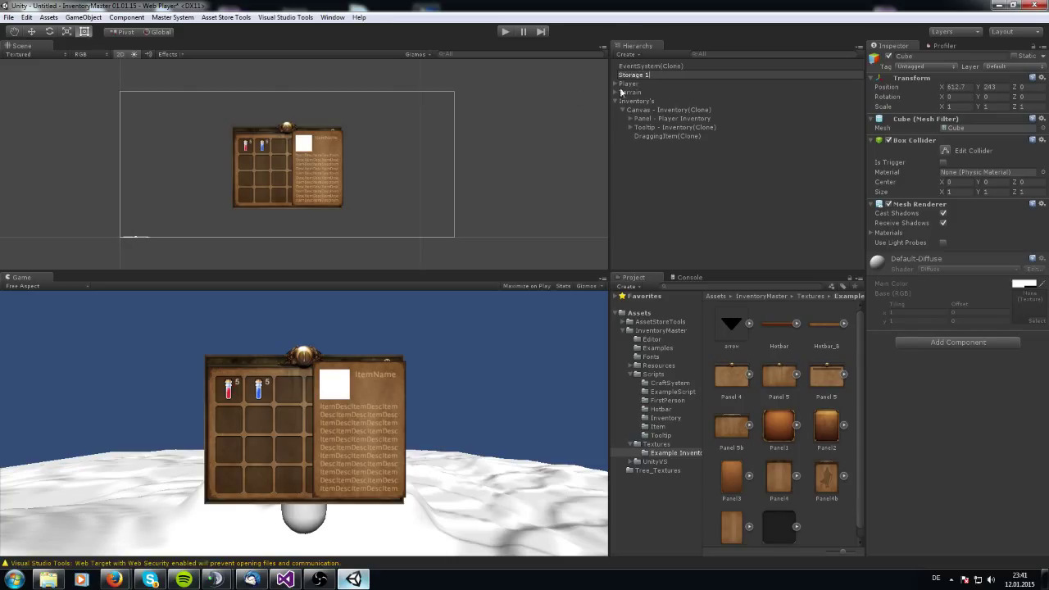
left_click(670, 184)
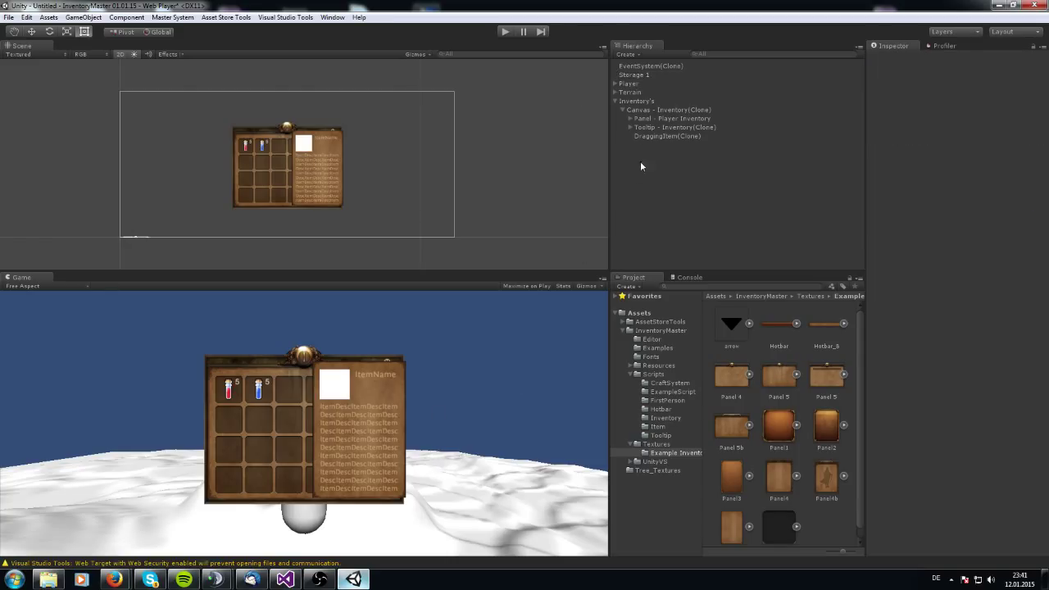
Turn off the Scene view's 2D mode and set Storage 1's X and Y position to 0
left_click(31, 32)
left_click(120, 53)
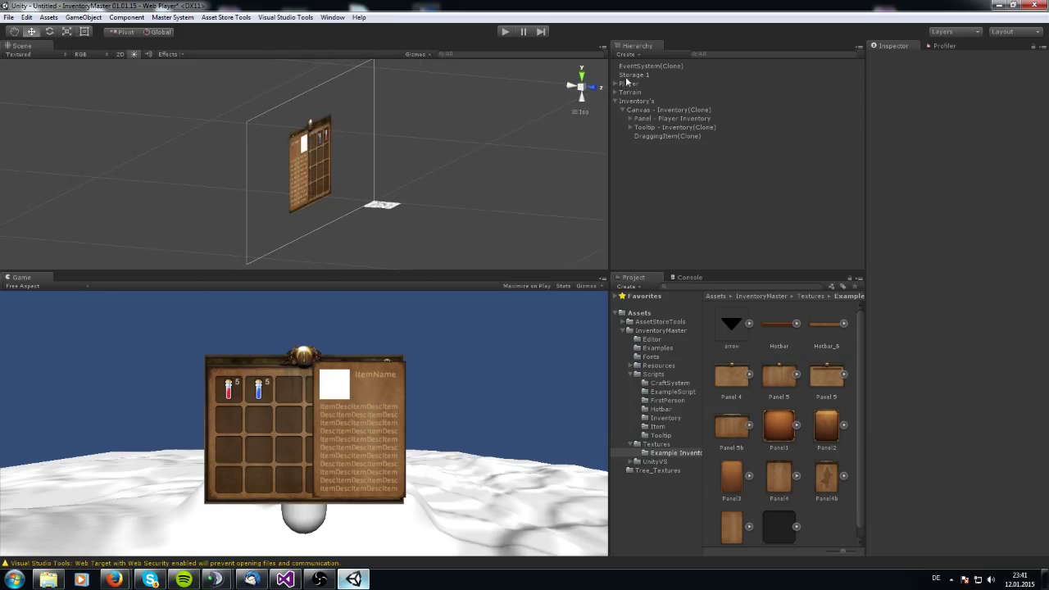
left_click(628, 76)
left_click(957, 87)
type("0")
key("Tab")
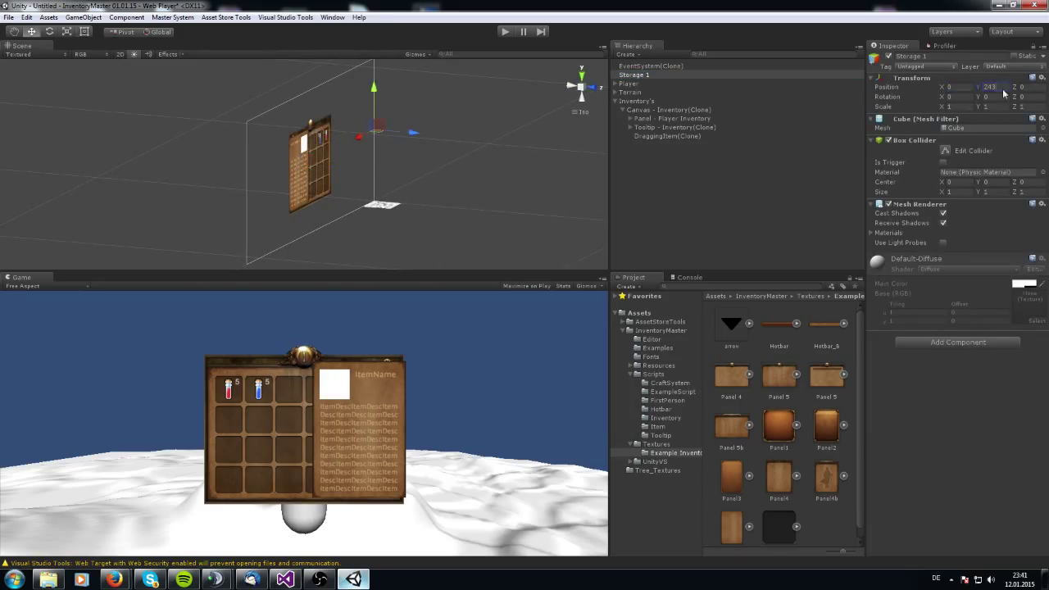
type("0")
Move Storage 1 onto the terrain near the player, to about X 41.83, Y 2.16, Z 25.78
left_click_drag(381, 235, 464, 201, "alt")
scroll(464, 197, "up", 3)
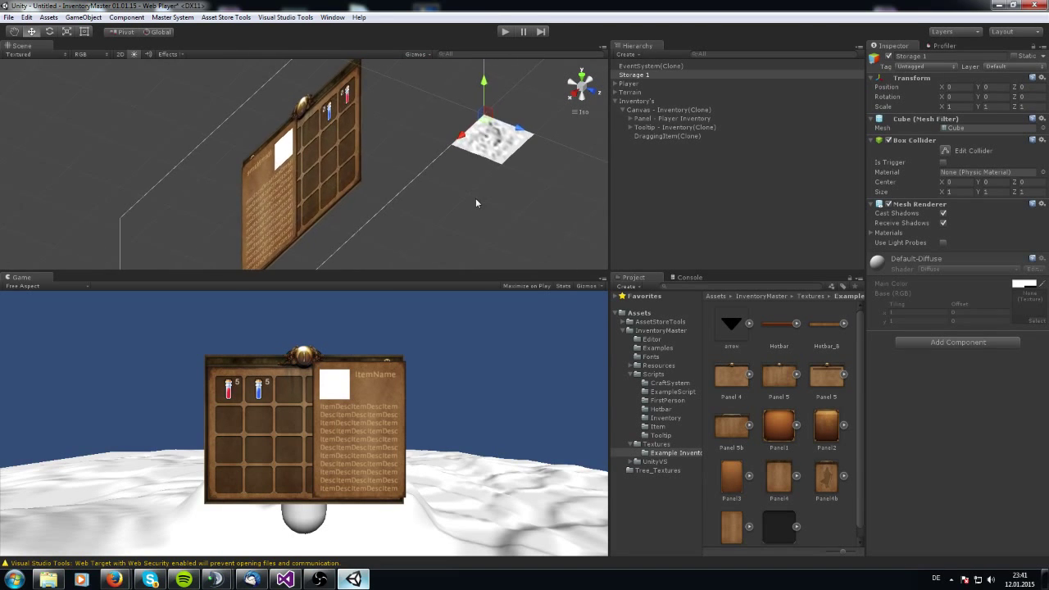
right_click_drag(465, 203, 361, 220, "alt")
key("f")
left_click_drag(338, 234, 359, 187, "alt")
middle_click_drag(359, 251, 359, 186)
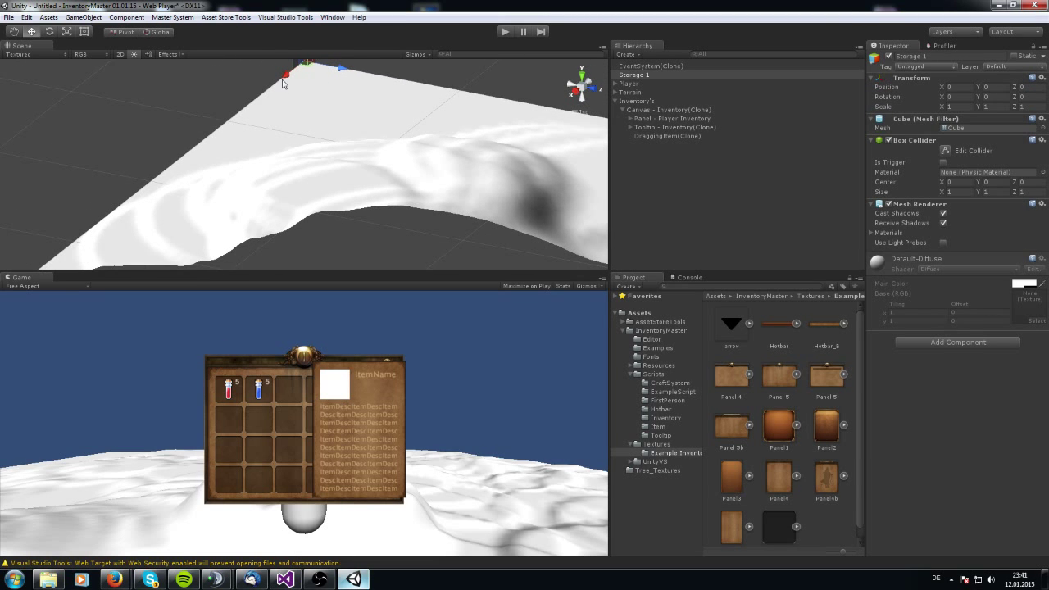
left_click_drag(282, 80, 169, 182)
left_click_drag(219, 166, 484, 215)
scroll(372, 220, "down", 20)
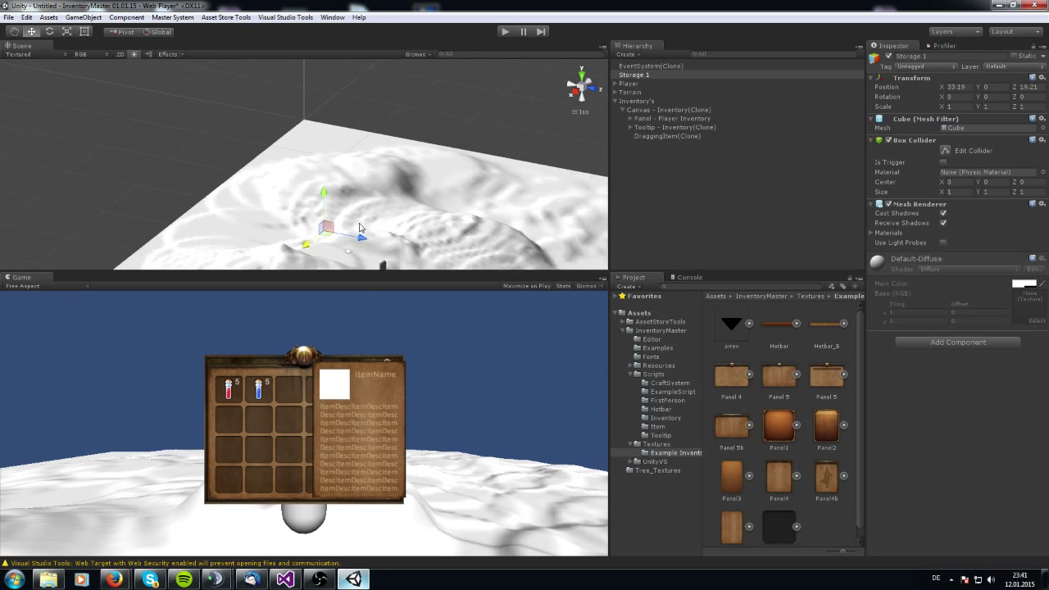
left_click_drag(308, 239, 377, 260)
left_click_drag(335, 205, 333, 193)
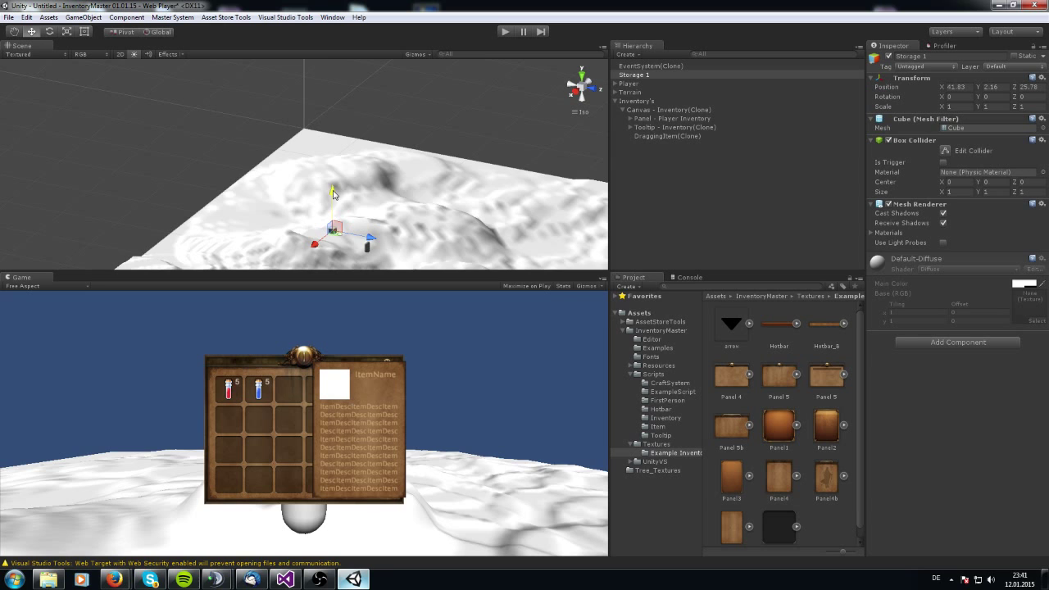
Set Storage 1's X scale to 2 and shift it to about Y 2.26, Z 29.74
left_click(988, 106)
left_click(951, 107)
left_click_drag(368, 237, 388, 241)
left_click_drag(356, 199, 356, 197)
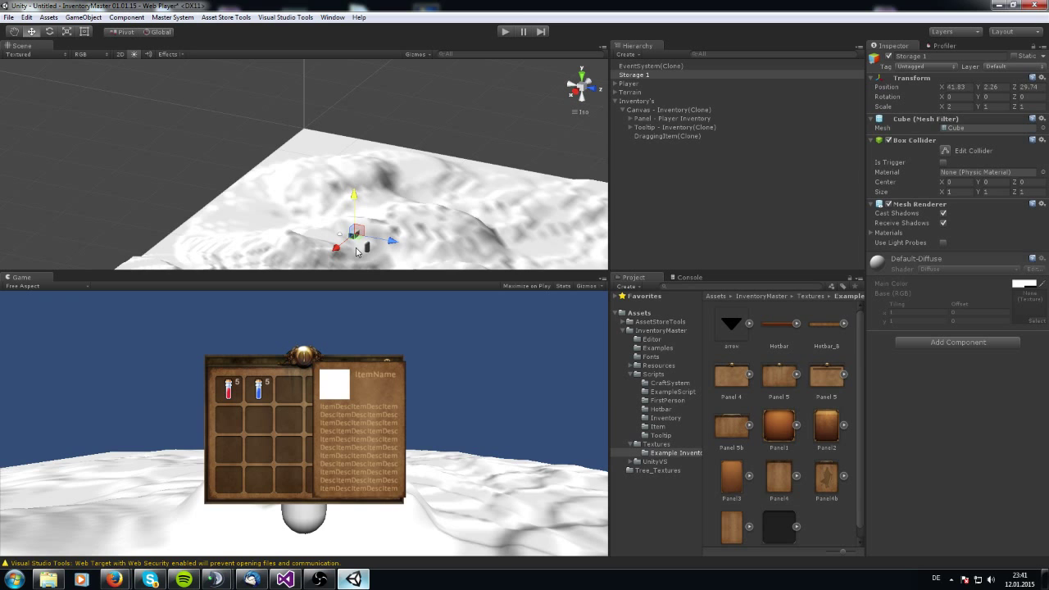
Duplicate the Storage 1 cube and rename the copy Storage 2
key("ctrl+d")
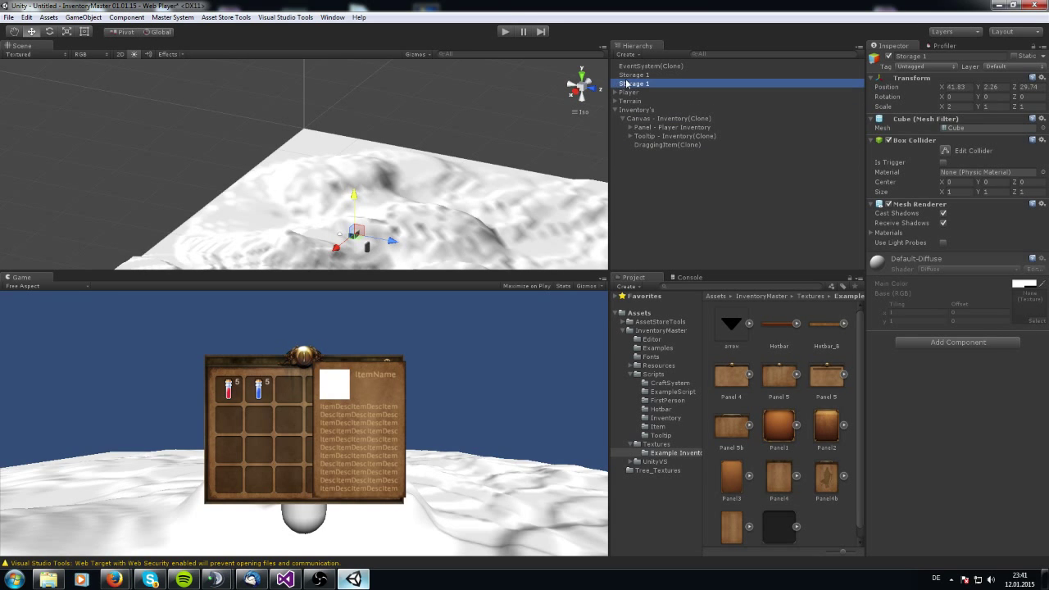
left_click(628, 84)
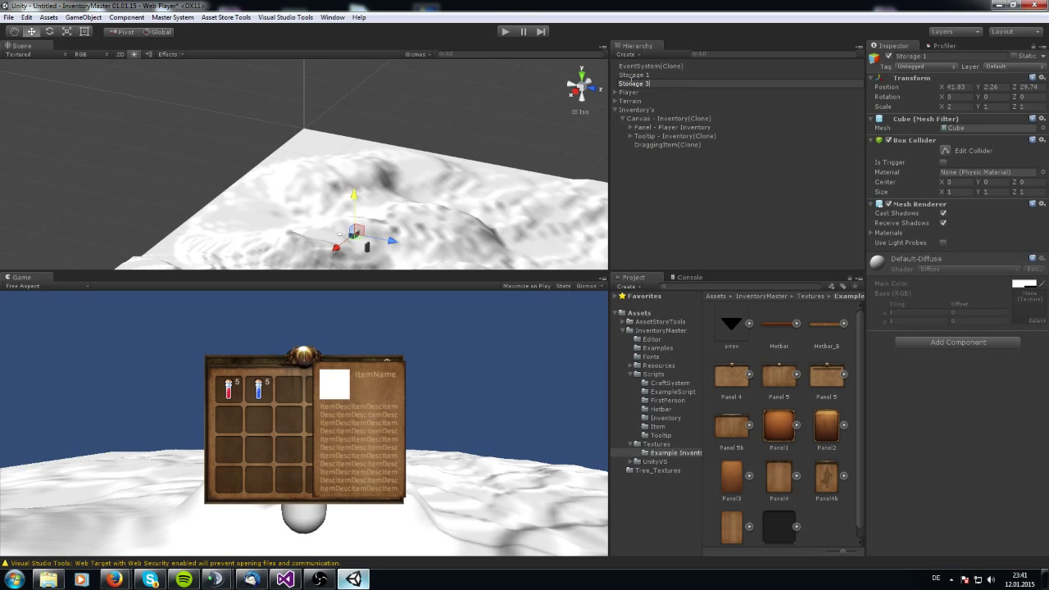
type("2")
Set Storage 2's Y rotation to 90 and place it at about X 38.31, Y 3.63, Z 36.76
left_click_drag(338, 246, 377, 248)
left_click(637, 83)
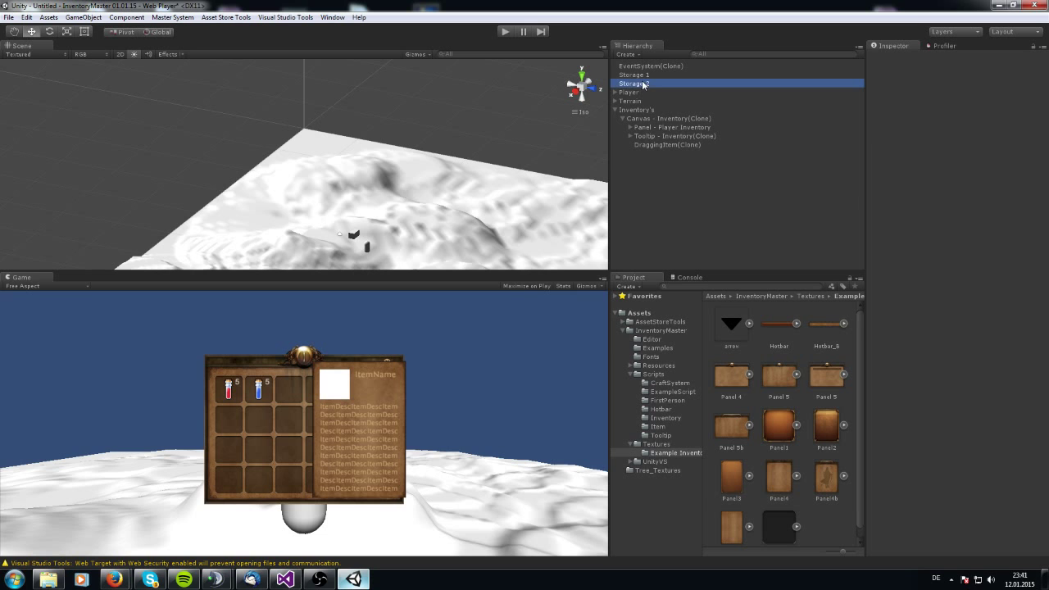
left_click_drag(390, 192, 390, 182)
left_click(989, 97)
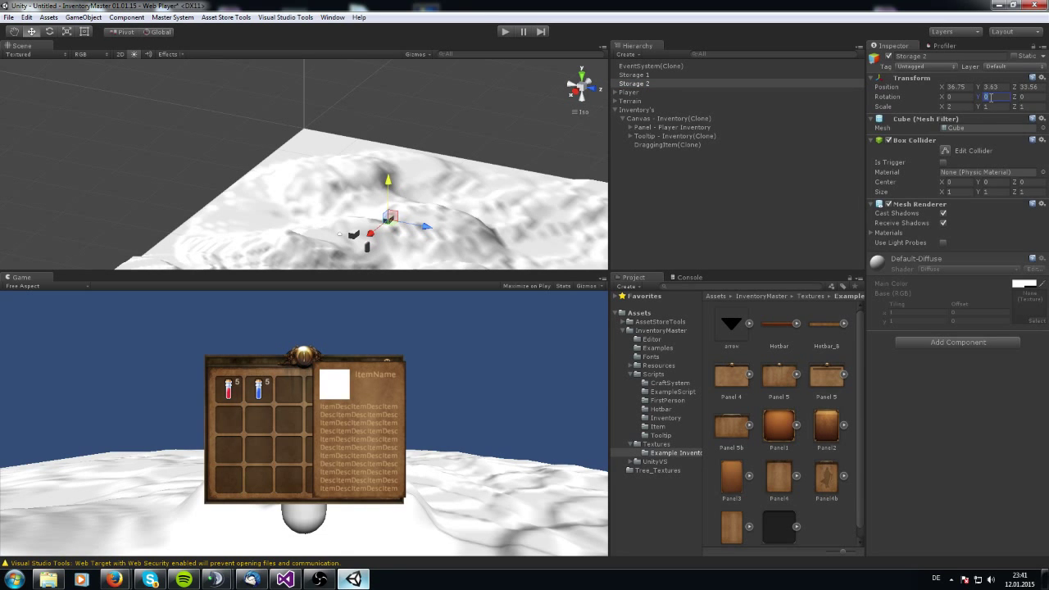
type("90")
left_click_drag(423, 229, 383, 243)
left_click_drag(402, 197, 403, 196)
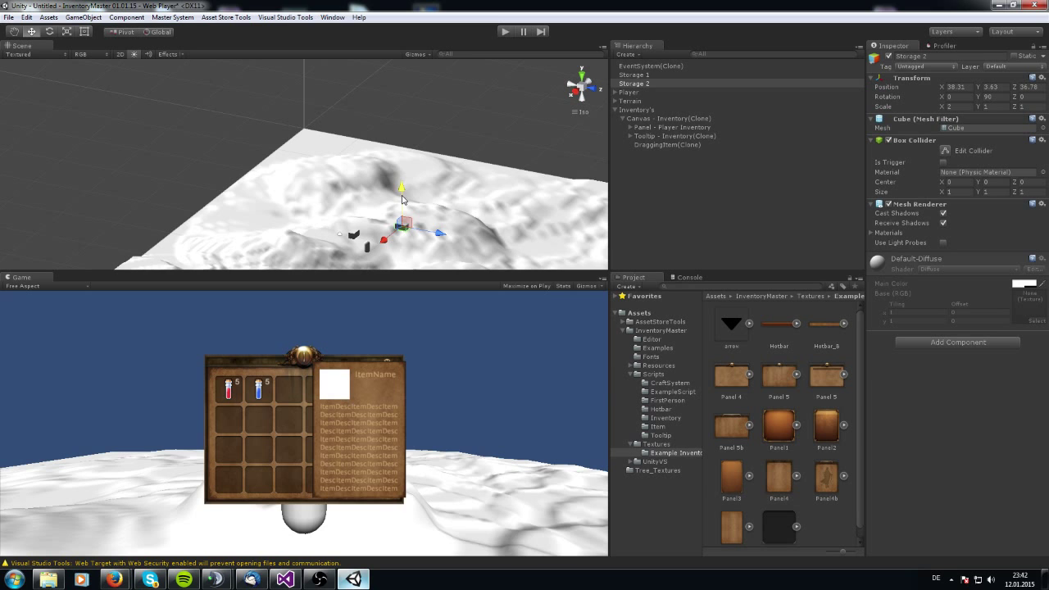
Create a new Inventory and Storage panel with the Master System
left_click(172, 18)
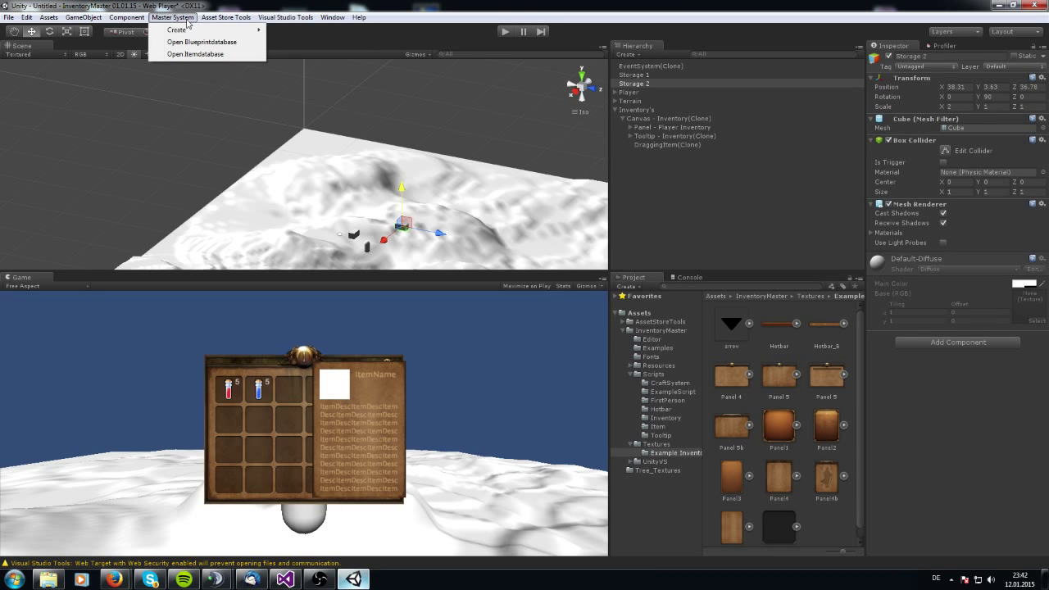
mouse_move(217, 31)
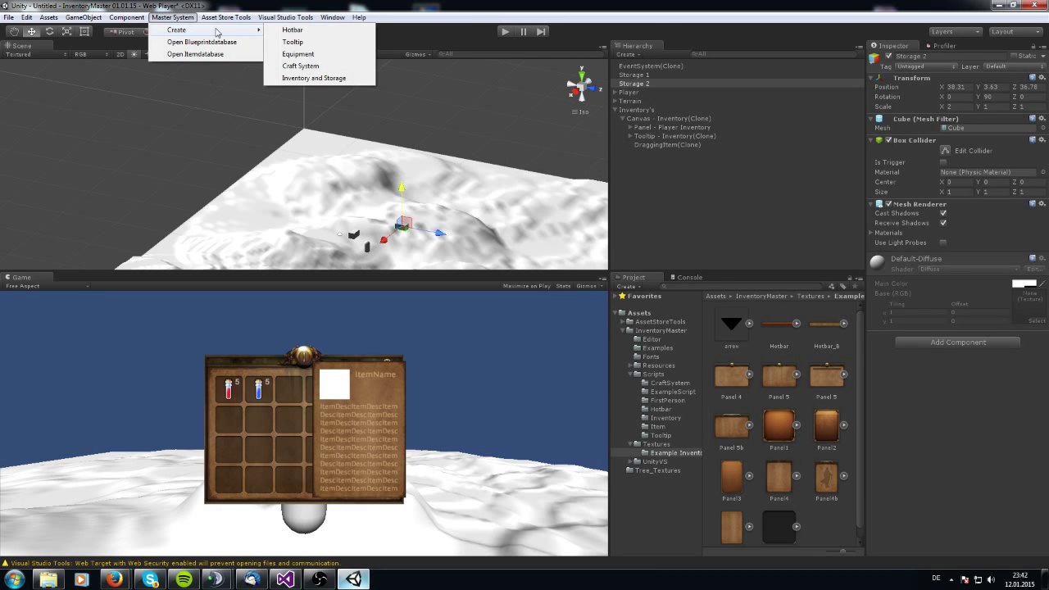
left_click(314, 78)
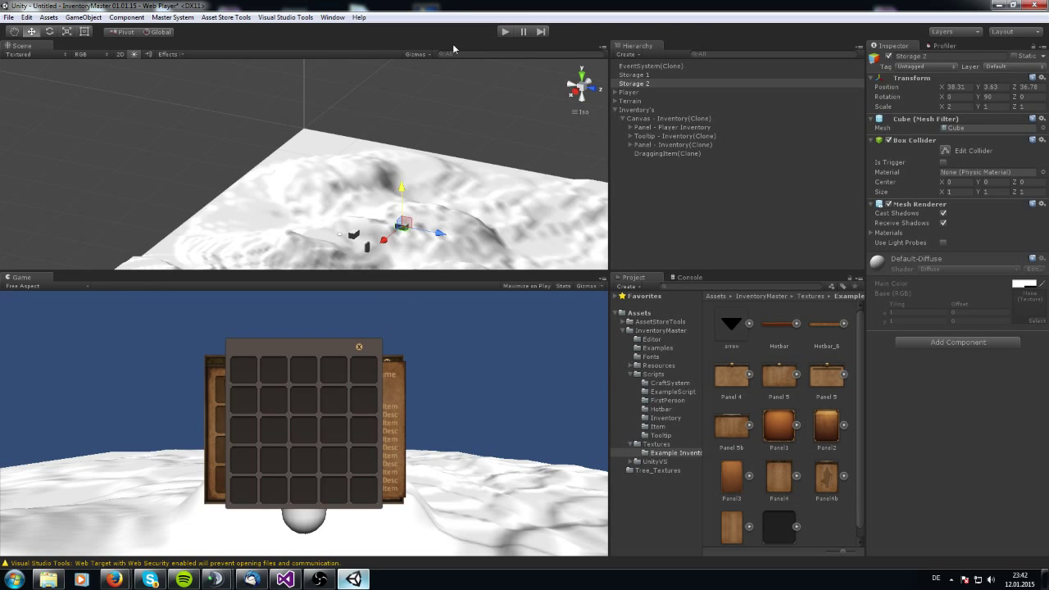
Switch the Scene view to 2D and reorder the inventory tooltip to sit directly below the new inventory panel in the Hierarchy
left_click(120, 54)
key("f")
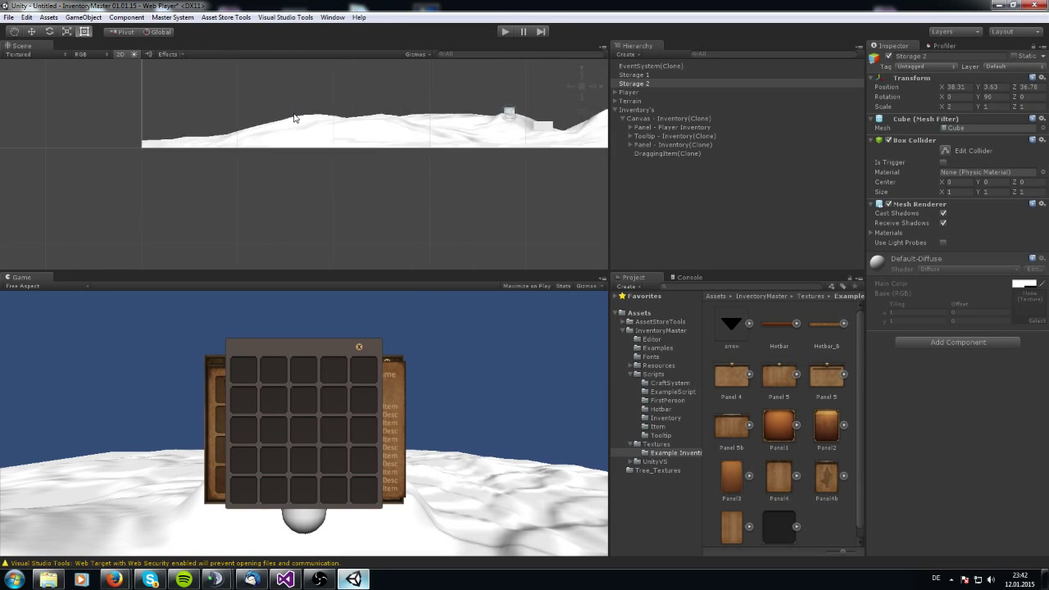
left_click(664, 146)
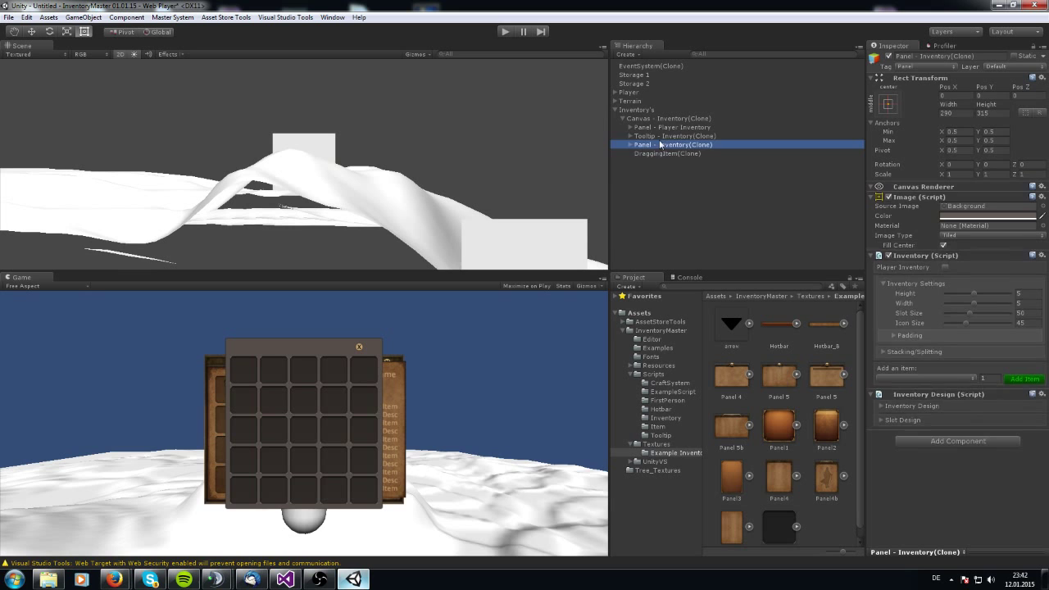
left_click(660, 136)
left_click(653, 146)
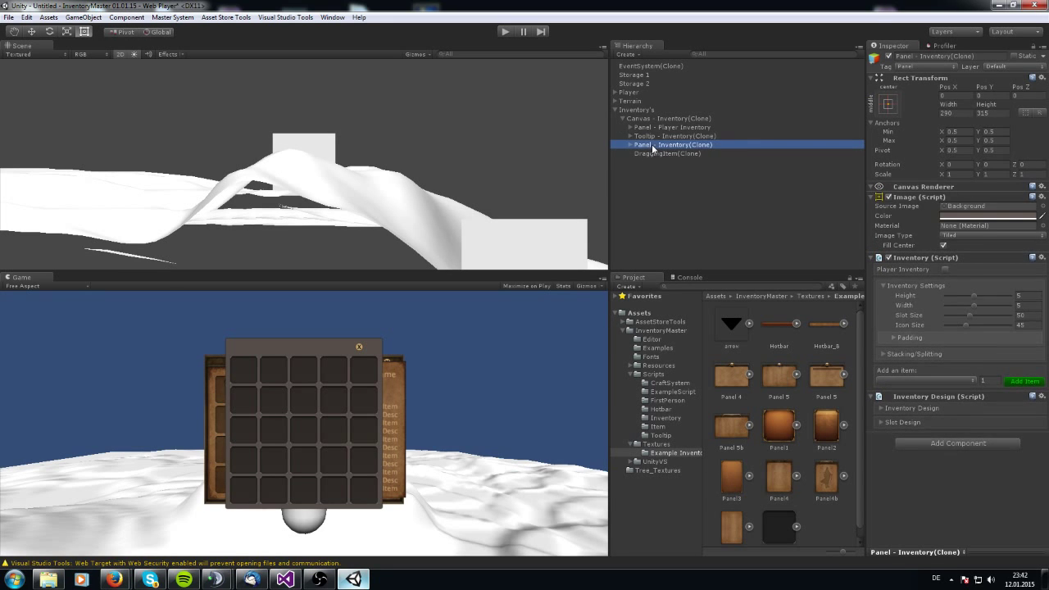
key("f")
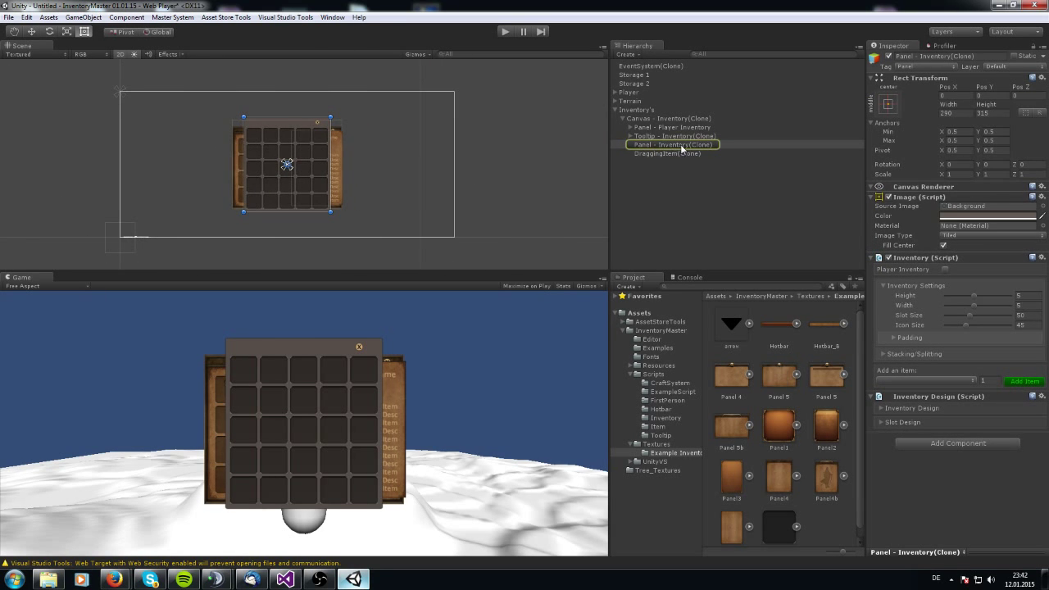
left_click_drag(664, 137, 657, 153)
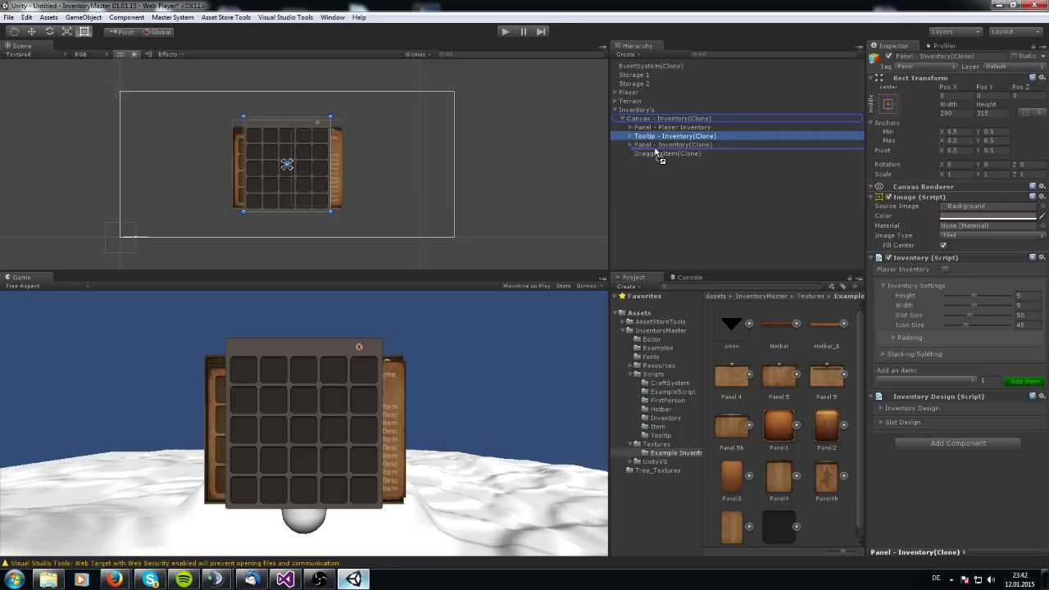
left_click_drag(657, 153, 656, 152)
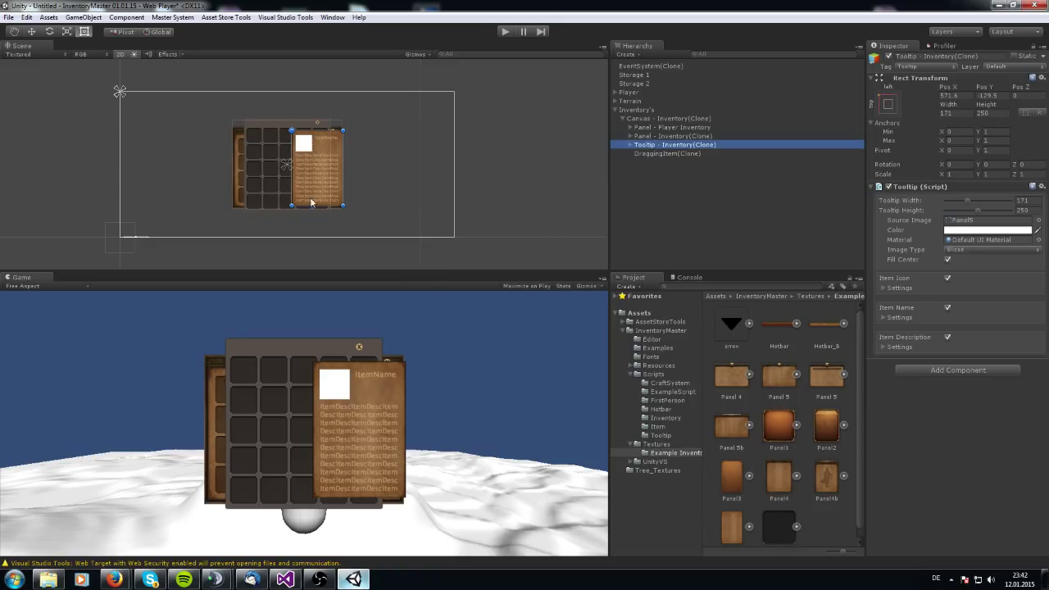
Move the new inventory panel beside the player inventory, to about X 382, Y 9.5, and set its slot grid to height 3, width 4
left_click(681, 135)
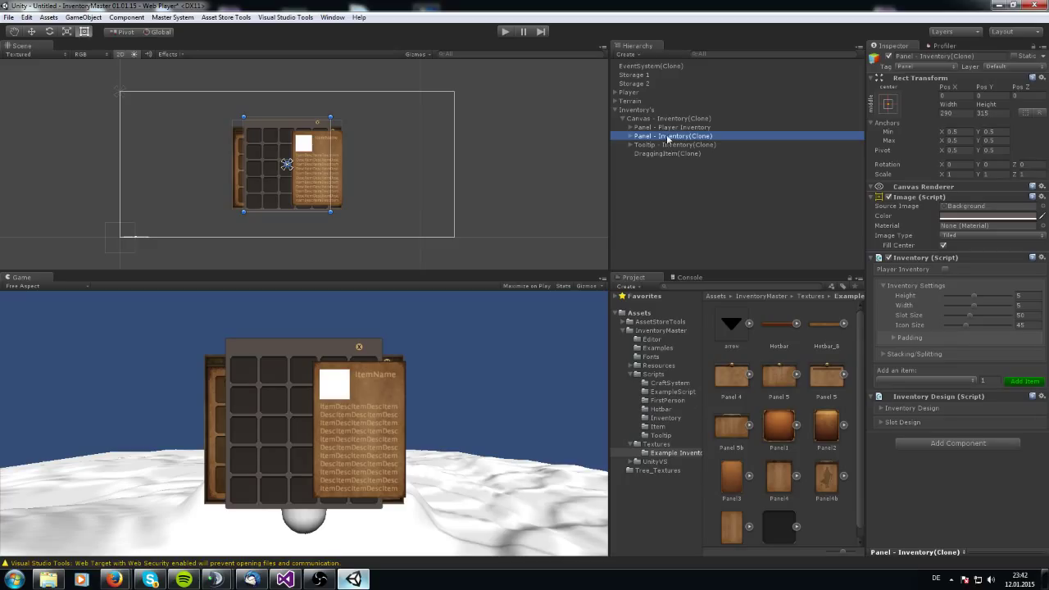
left_click_drag(277, 131, 390, 120)
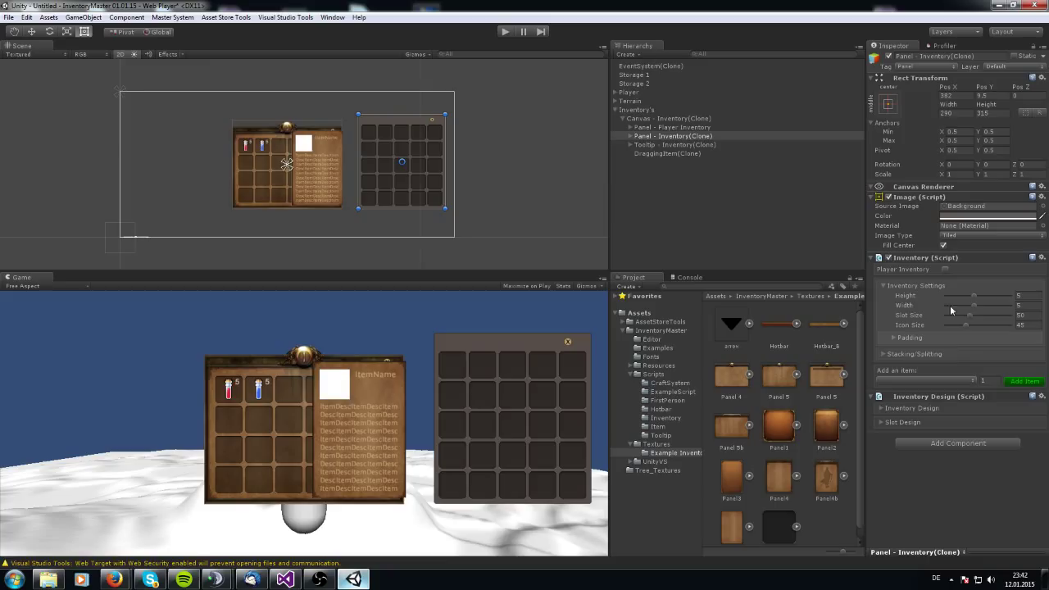
mouse_move(975, 296)
left_mouse_down()
mouse_move(961, 297)
mouse_move(964, 312)
left_mouse_up()
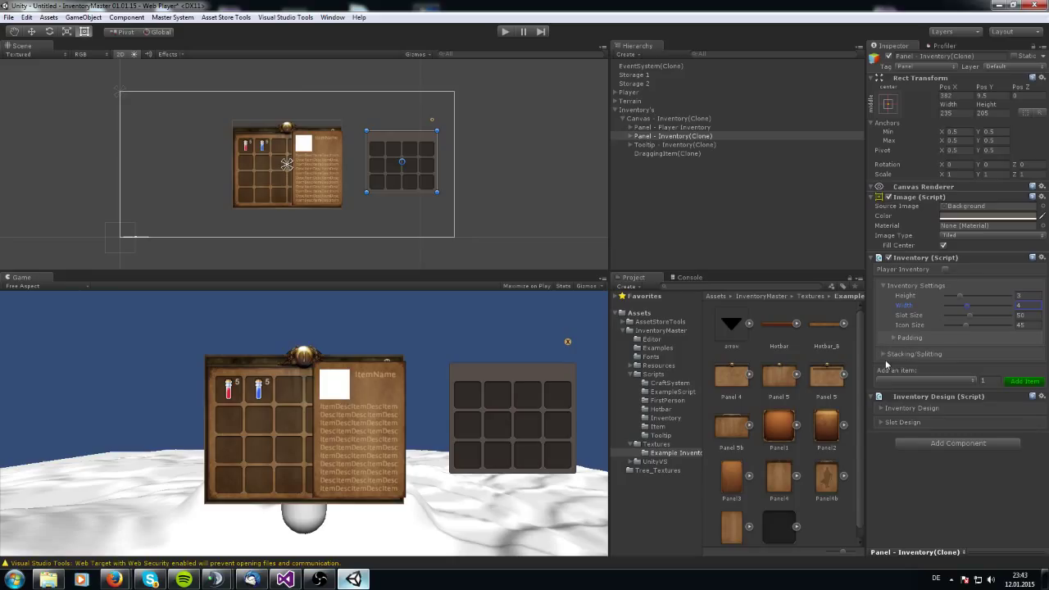
Enable Splitting/Stacking for the new inventory panel and set the X and Y of its number position
left_click(883, 355)
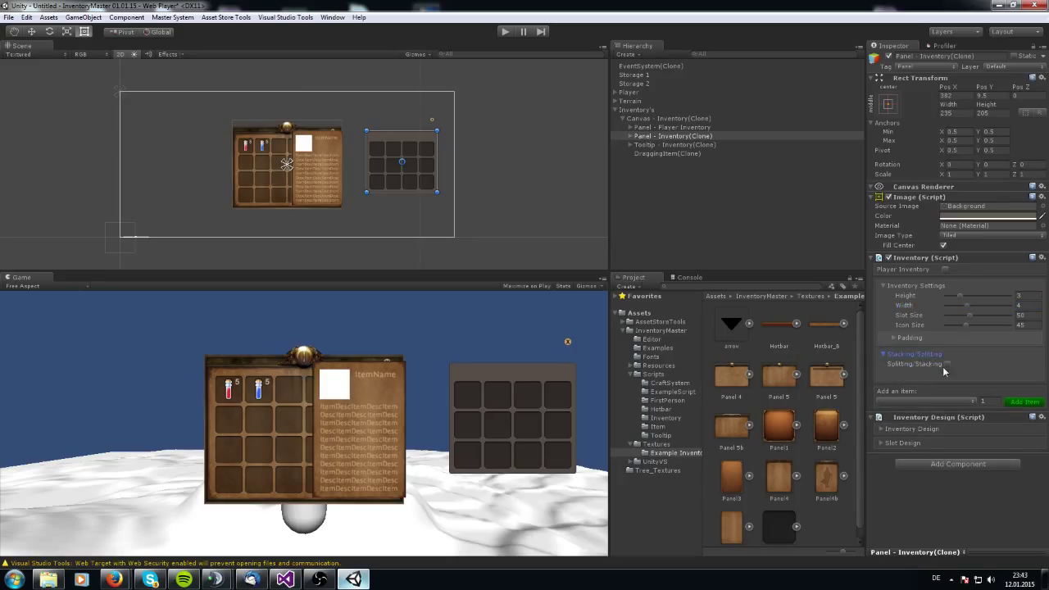
left_click(948, 364)
left_click(893, 375)
left_click(1023, 383)
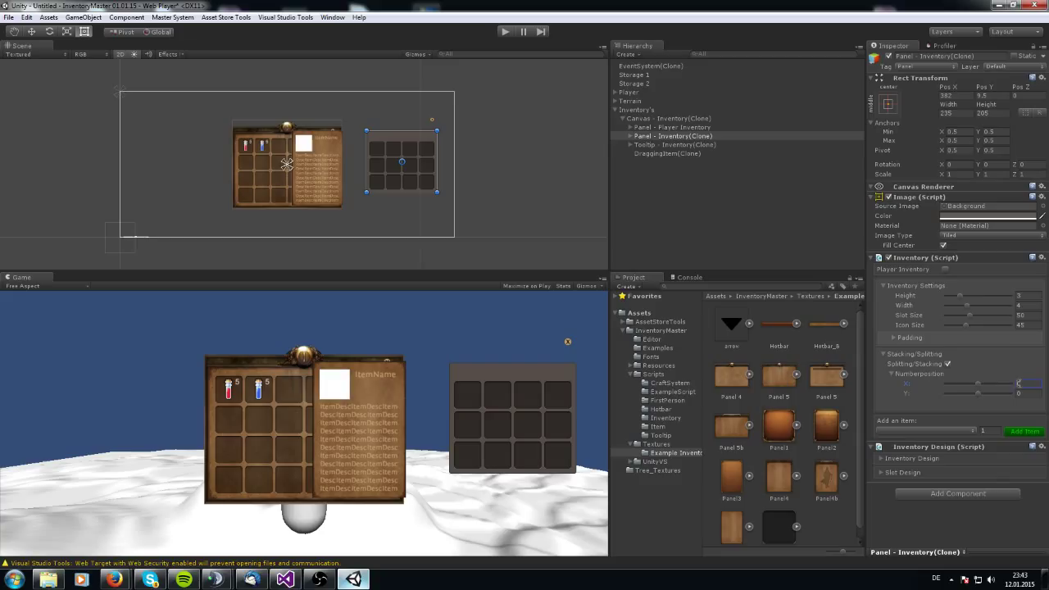
left_click(1022, 392)
left_click(887, 359)
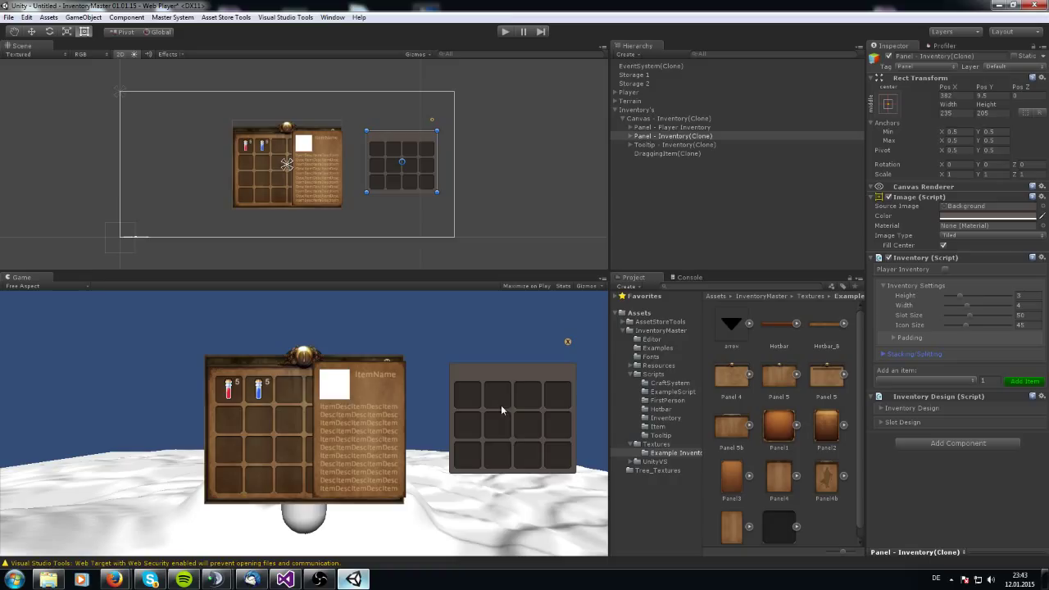
Rename the new inventory panel to "Panel - Storage"
left_click(703, 136)
left_click(705, 135)
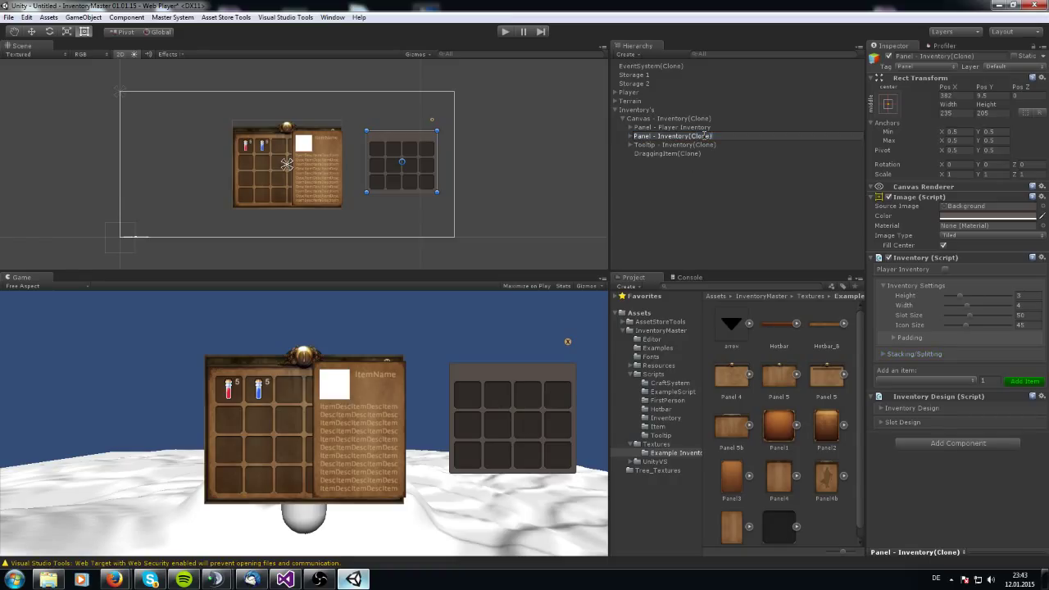
key("BackSpace")
key("BackSpace")
key("BackSpace")
key("BackSpace")
key("BackSpace")
key("BackSpace")
key("BackSpace")
key("BackSpace")
key("BackSpace")
key("BackSpace")
key("BackSpace")
key("BackSpace")
key("BackSpace")
key("BackSpace")
key("BackSpace")
type("Storage")
left_click(710, 168)
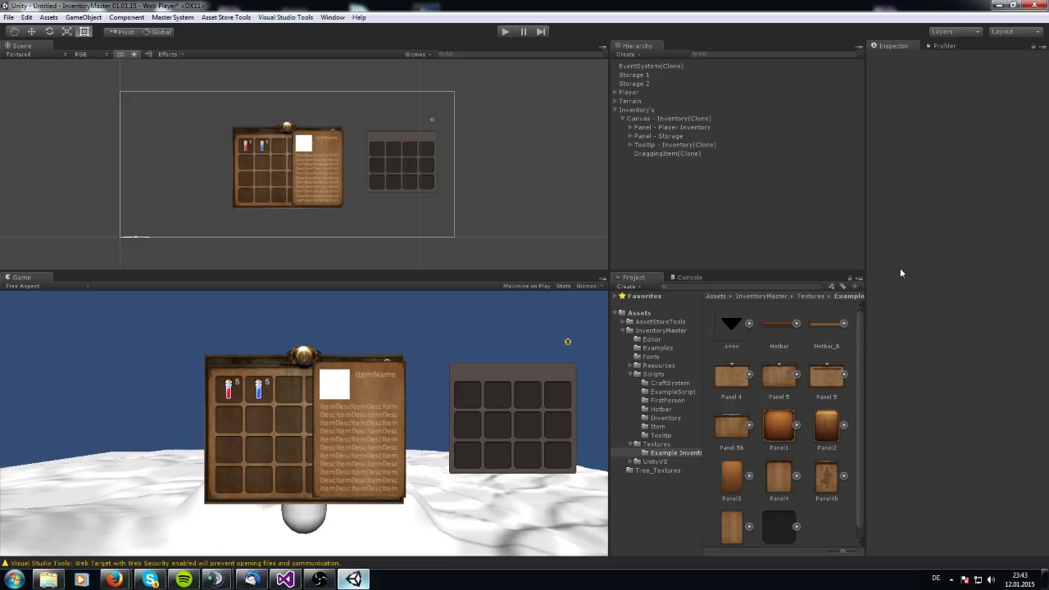
Give Panel - Storage the title "Storage" in its inventory design settings
left_click(662, 136)
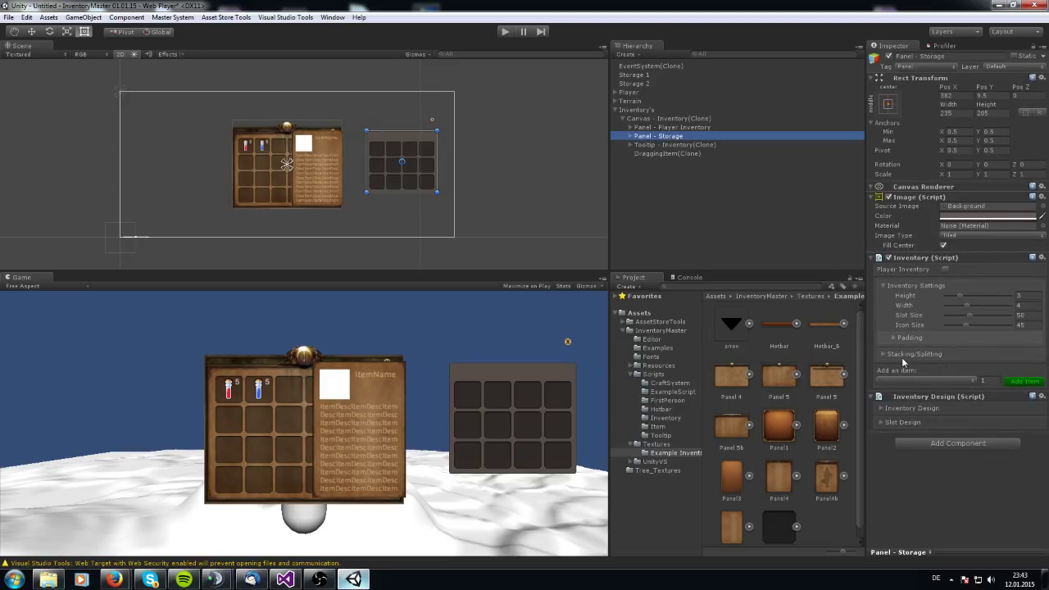
left_click(886, 410)
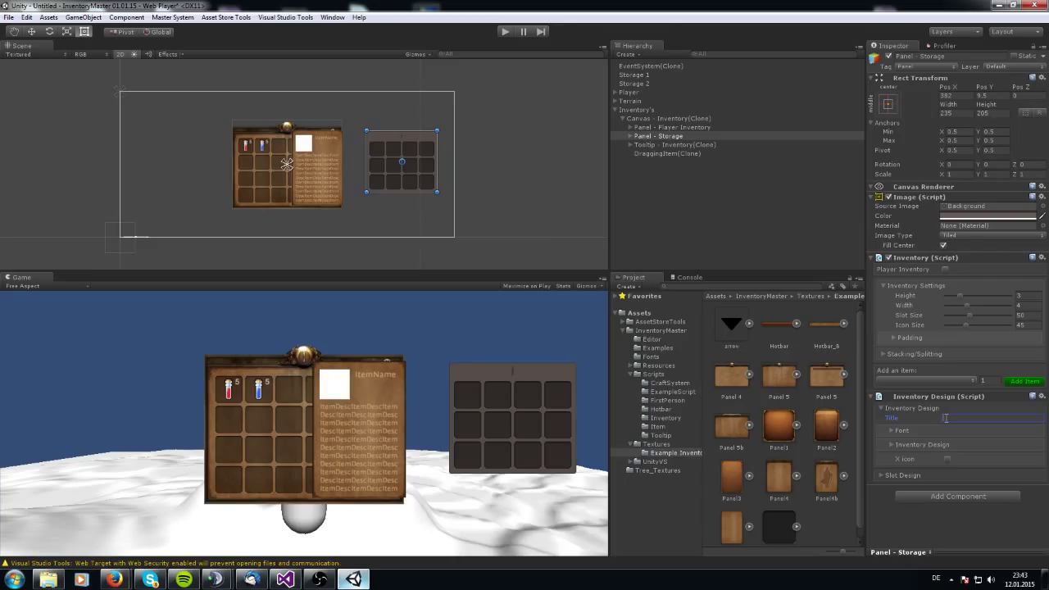
left_click(947, 418)
type("Storage")
Set the storage panel's title font to FontinSans_Cyrillic_R_46b at size 14
left_click(893, 432)
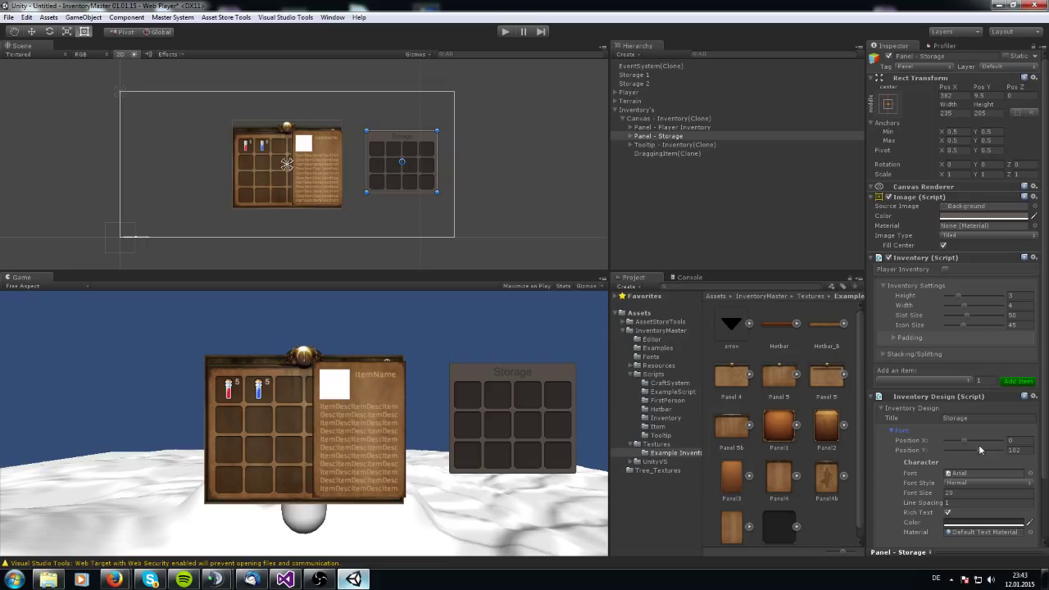
left_click(1030, 473)
left_click(664, 206)
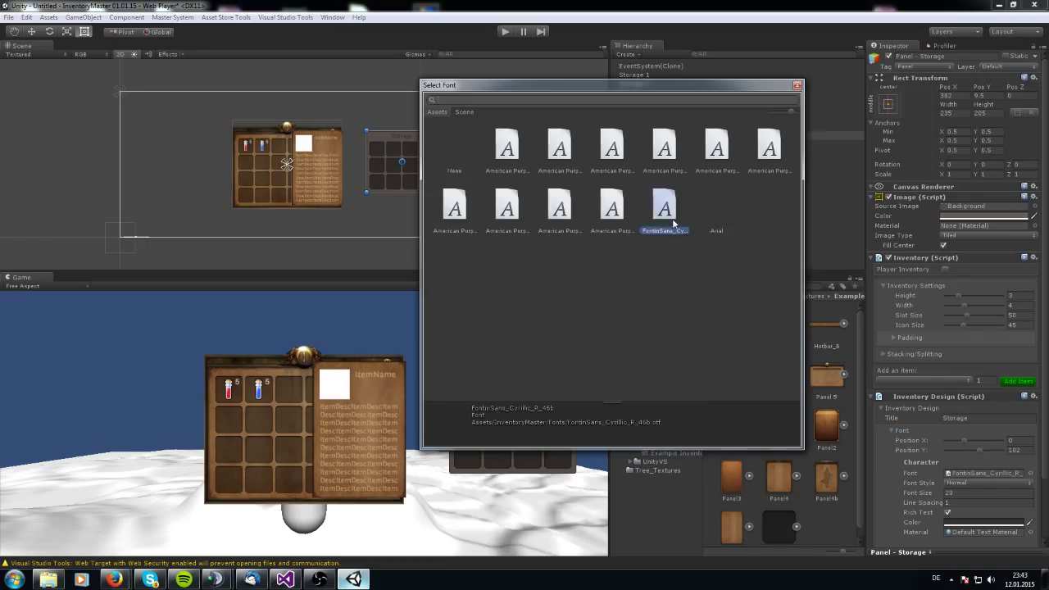
double_click(663, 206)
left_click(956, 494)
type("14")
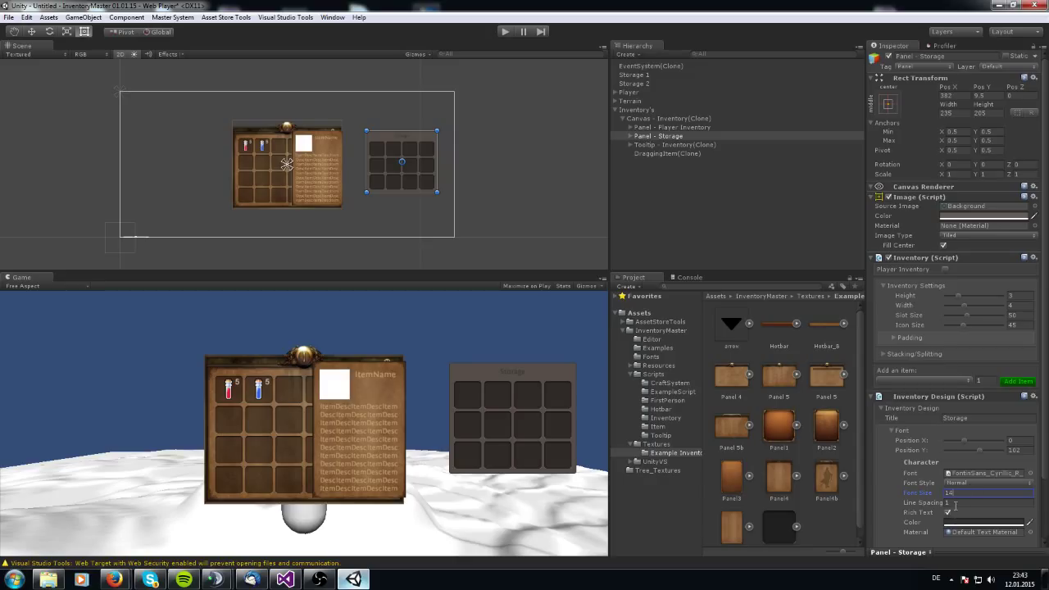
Colour the storage panel's title with the tan preset (213, 171, 116)
left_click(964, 523)
left_click(669, 481)
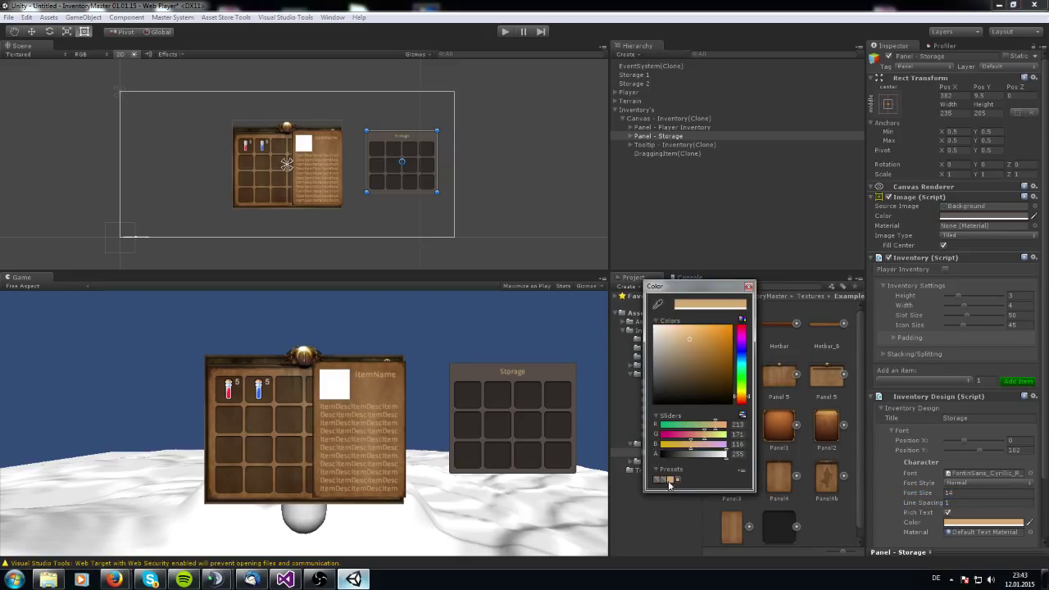
left_click(749, 287)
scroll(943, 447, "down", 3)
left_click(893, 366)
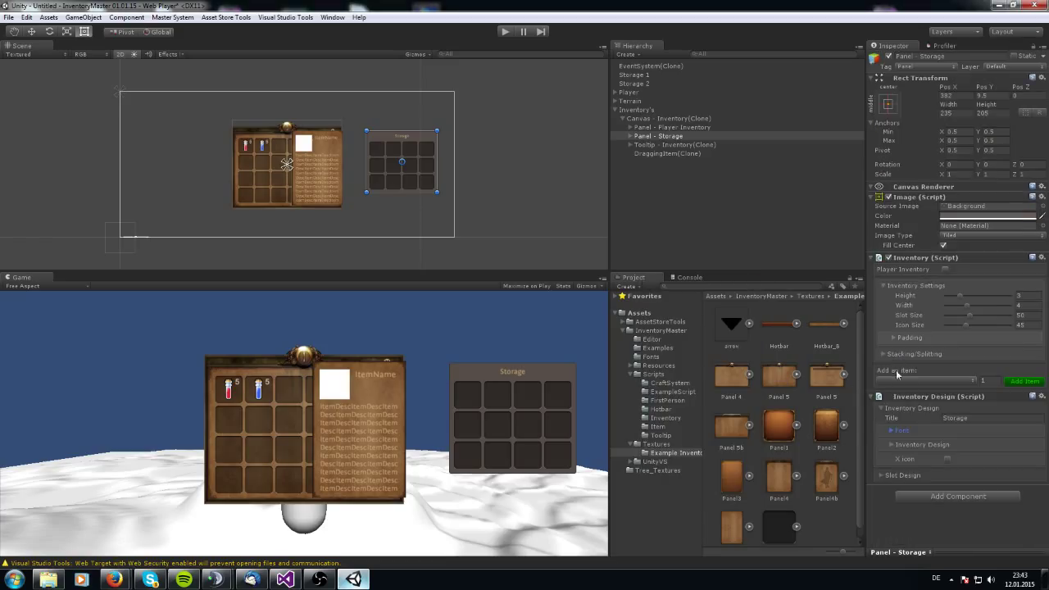
Use the Panel4 sprite as the storage panel's background image and set its colour to white
left_click(899, 446)
left_click(1029, 456)
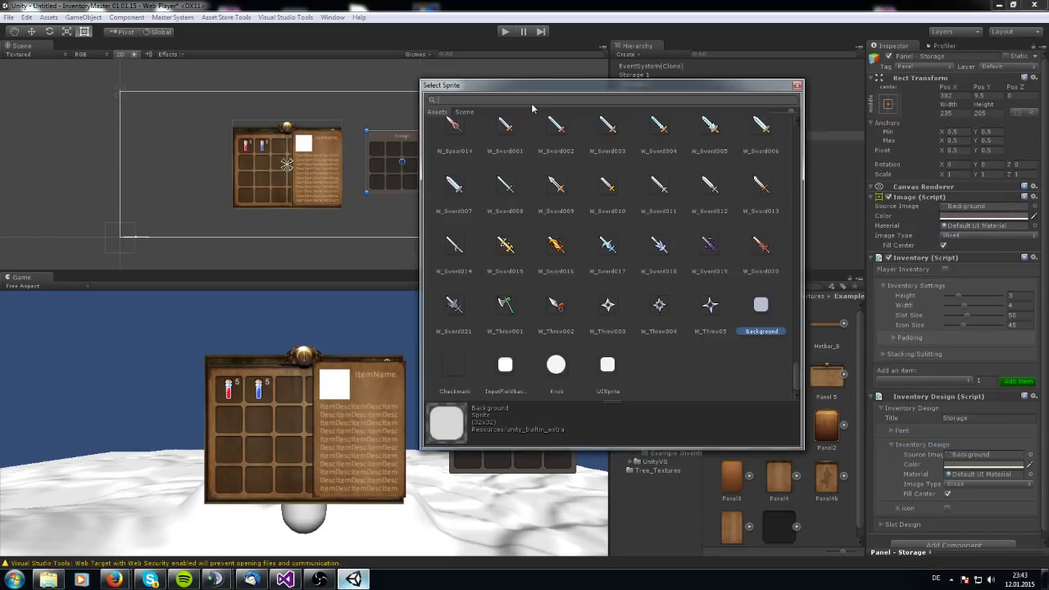
type("panel")
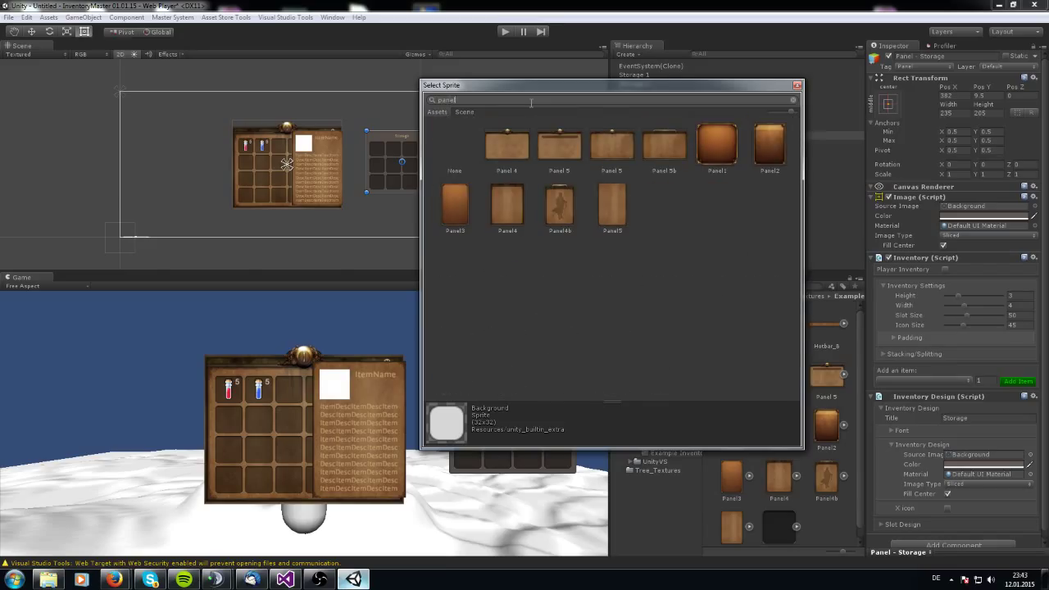
double_click(508, 209)
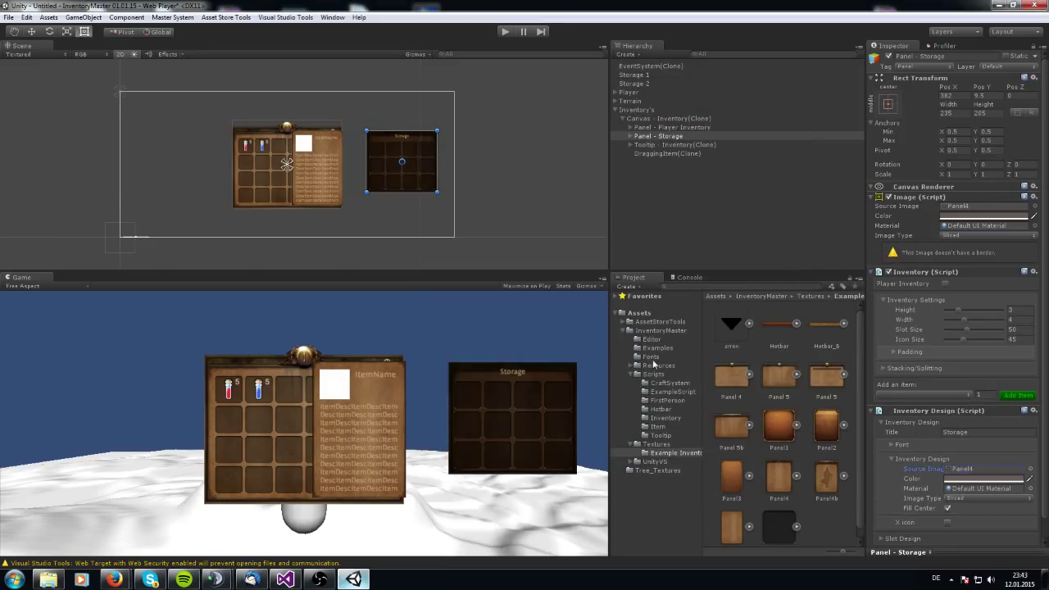
left_click(954, 480)
left_click_drag(684, 366, 631, 313)
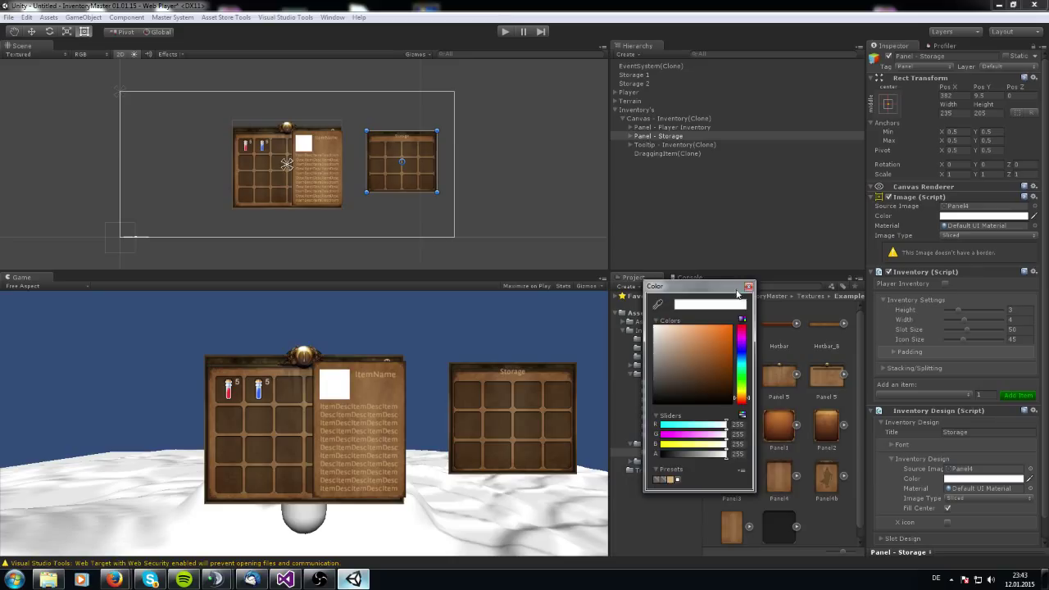
left_click(746, 286)
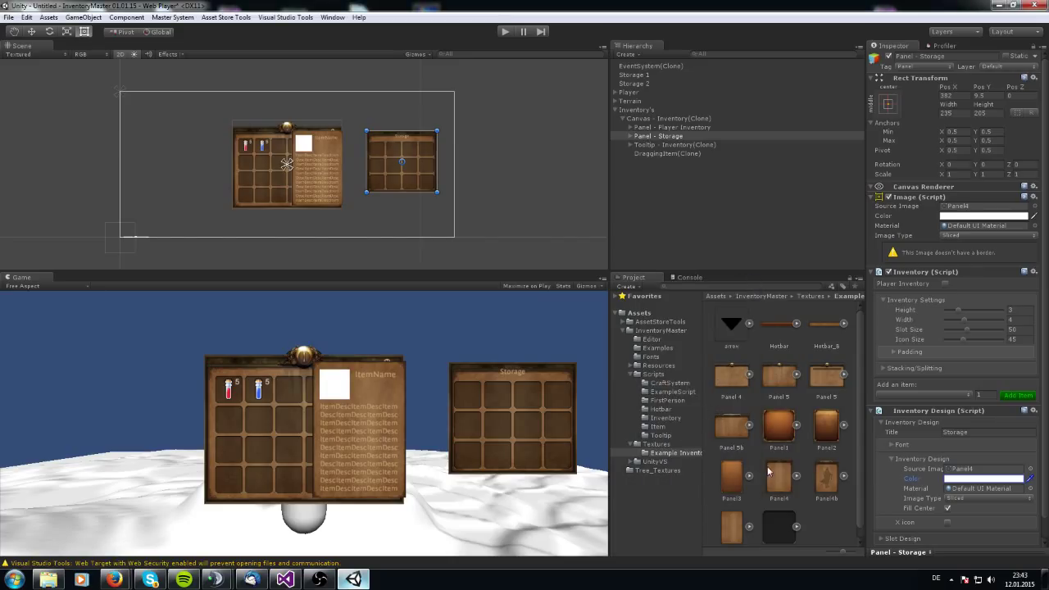
left_click(660, 443)
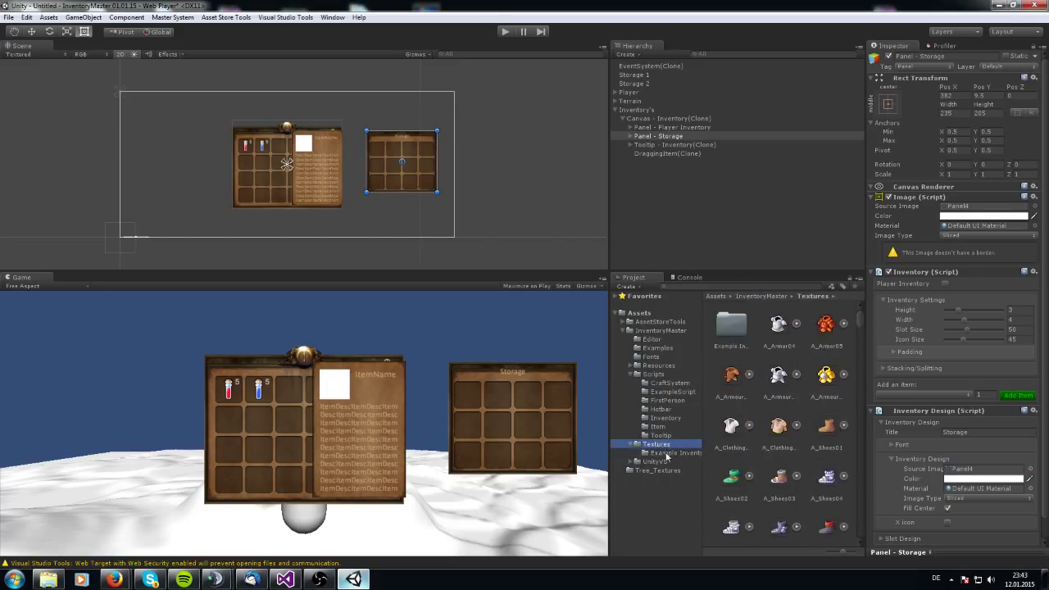
left_click(670, 452)
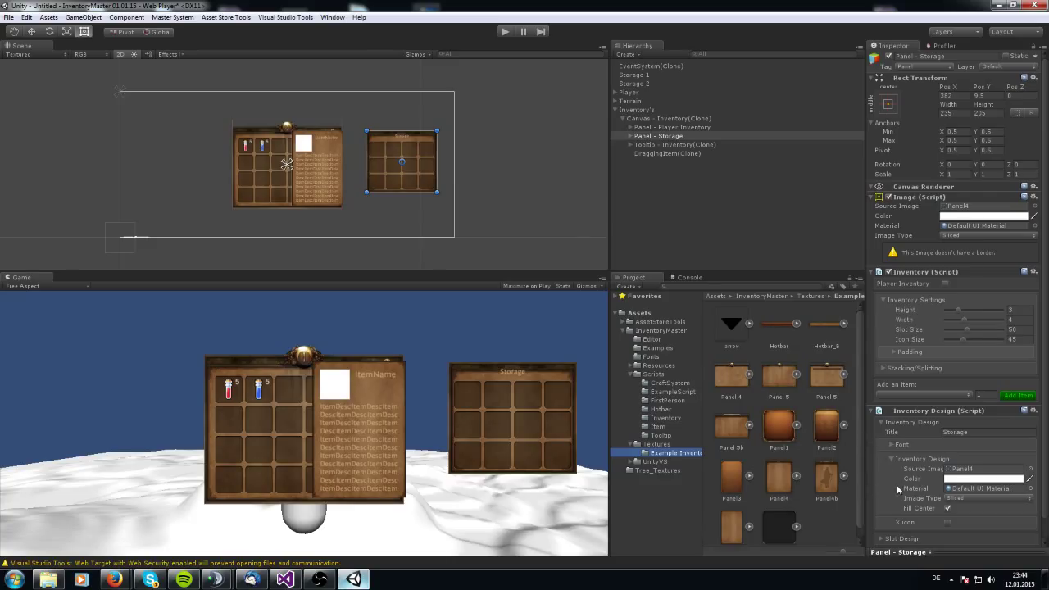
Enable the storage panel's X icon and move it into the upper right corner, at about X 102, Y 94
left_click(948, 523)
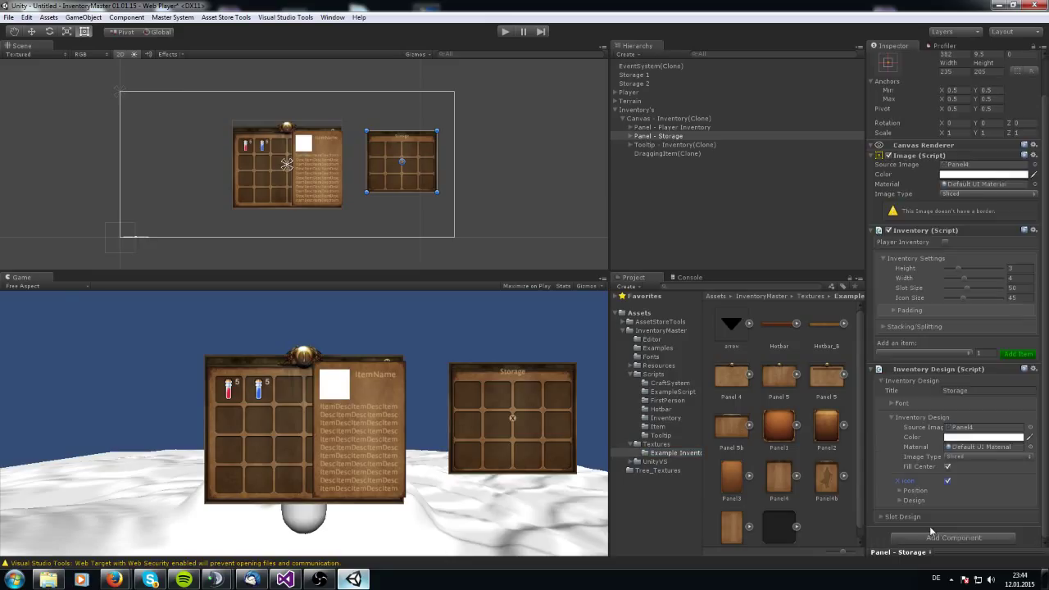
scroll(948, 528, "down", 2)
left_click(902, 492)
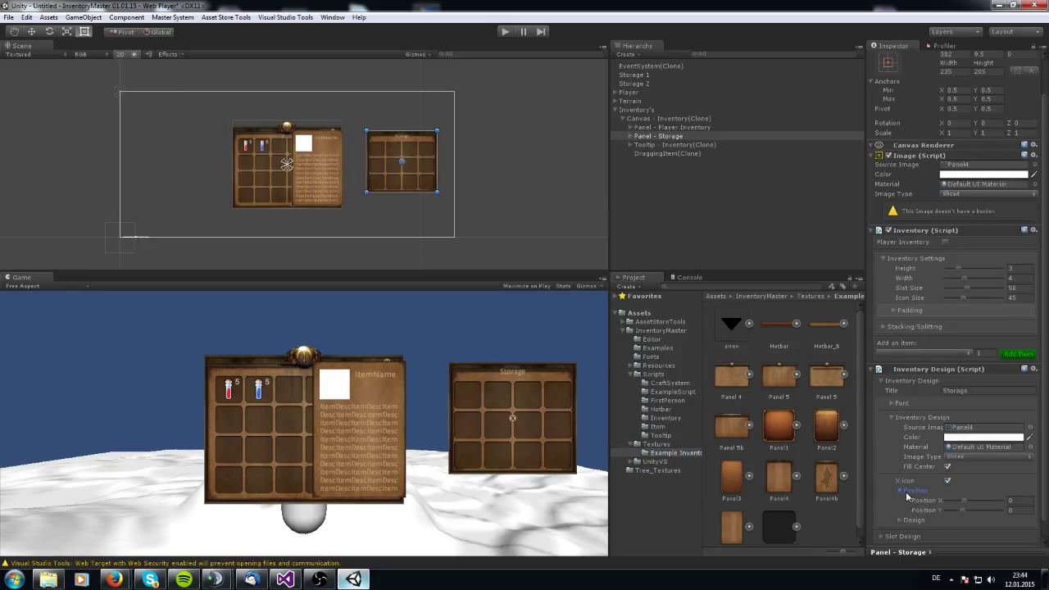
mouse_move(964, 500)
left_mouse_down()
mouse_move(982, 502)
mouse_move(977, 512)
left_mouse_up()
scroll(888, 487, "down", 1)
left_click(882, 517)
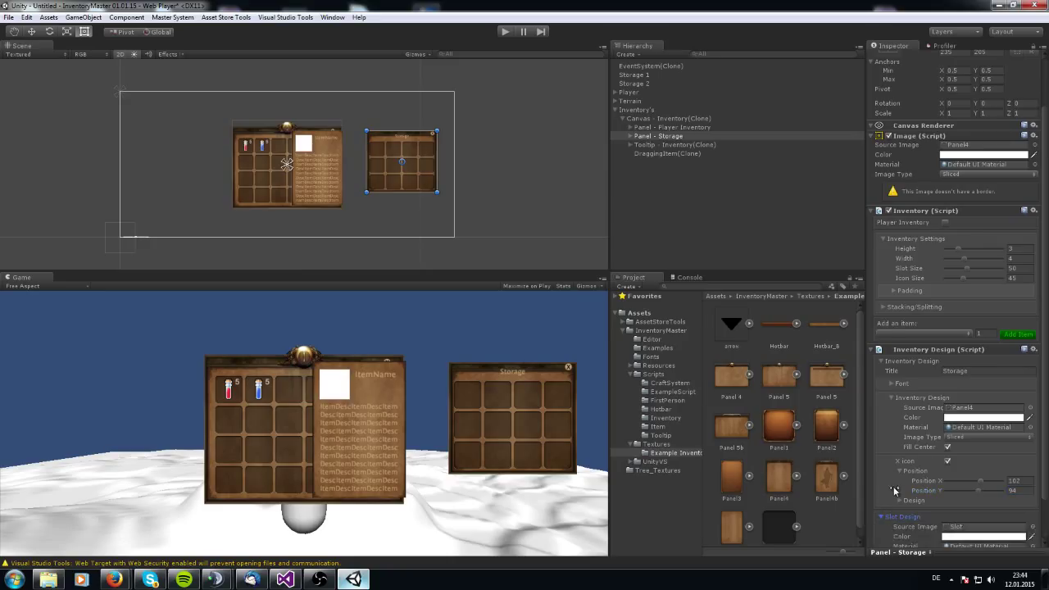
scroll(910, 489, "down", 2)
left_click(884, 469)
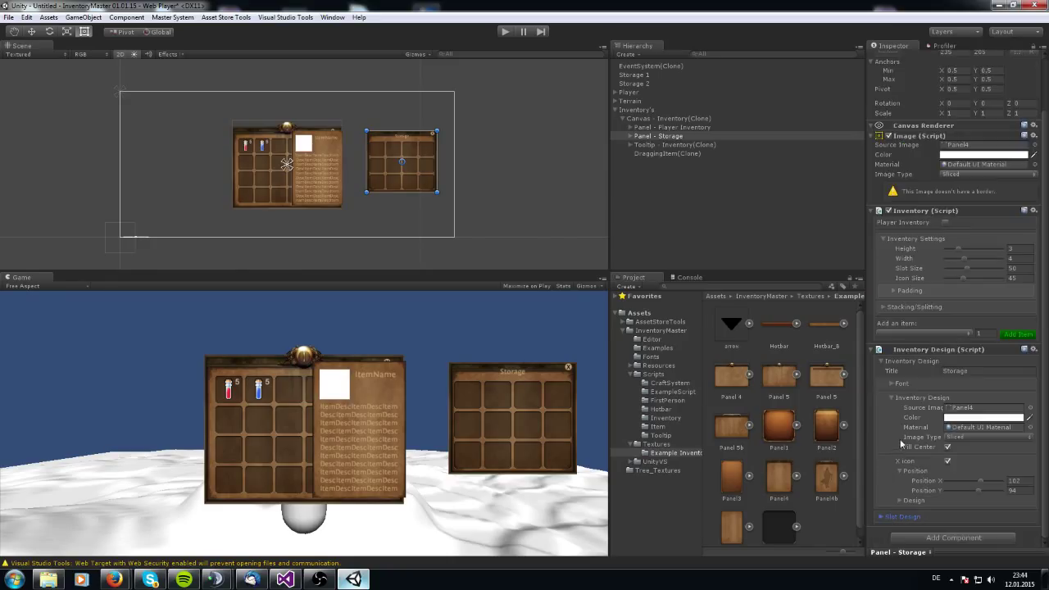
Set the storage panel's padding to 15 for left, right and bottom, and 25 for the top
left_click(893, 384)
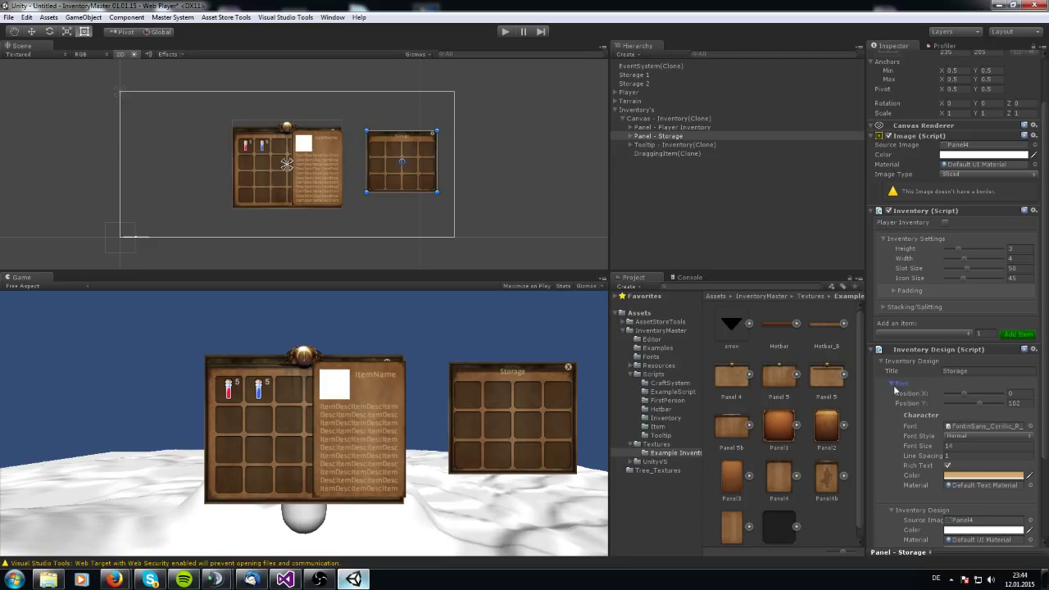
left_click(892, 293)
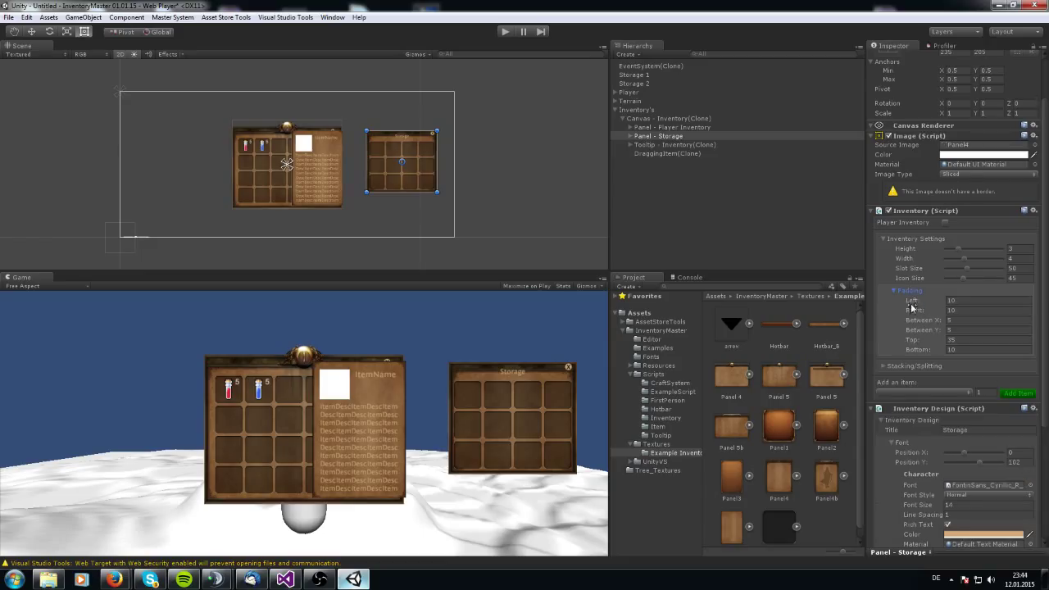
left_click_drag(911, 302, 920, 310)
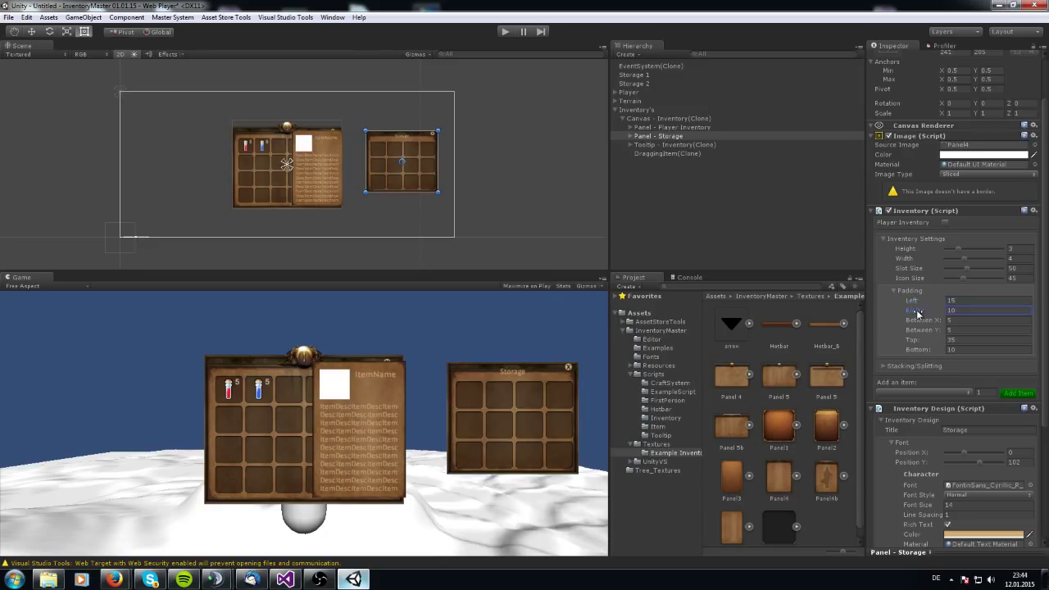
mouse_move(918, 352)
left_mouse_down()
mouse_move(927, 354)
mouse_move(909, 345)
left_mouse_up()
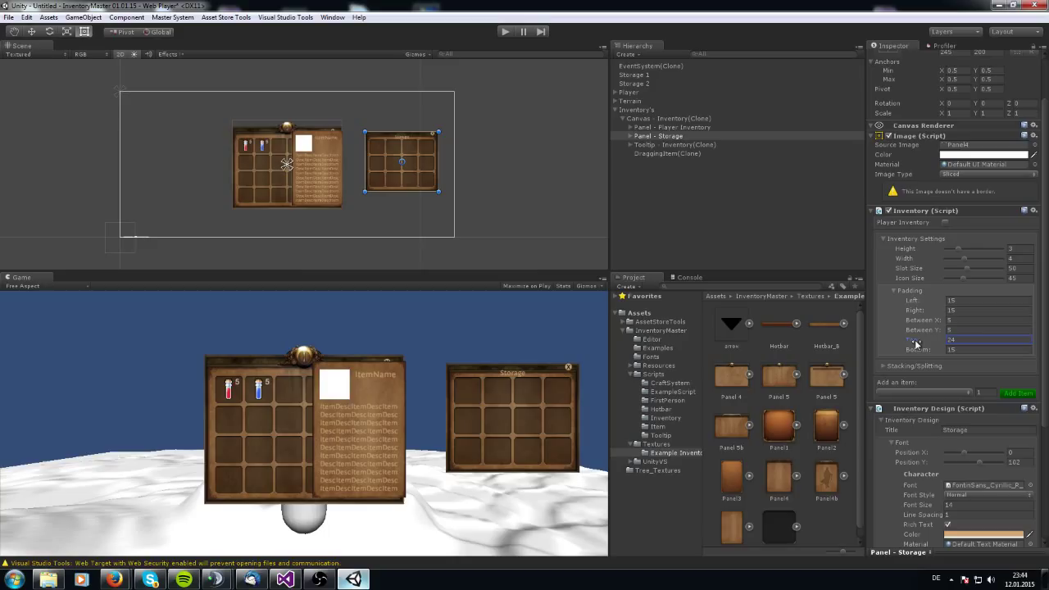
left_click_drag(918, 343, 920, 345)
Raise the storage panel's title by setting its font Position Y to 112
scroll(933, 475, "down", 4)
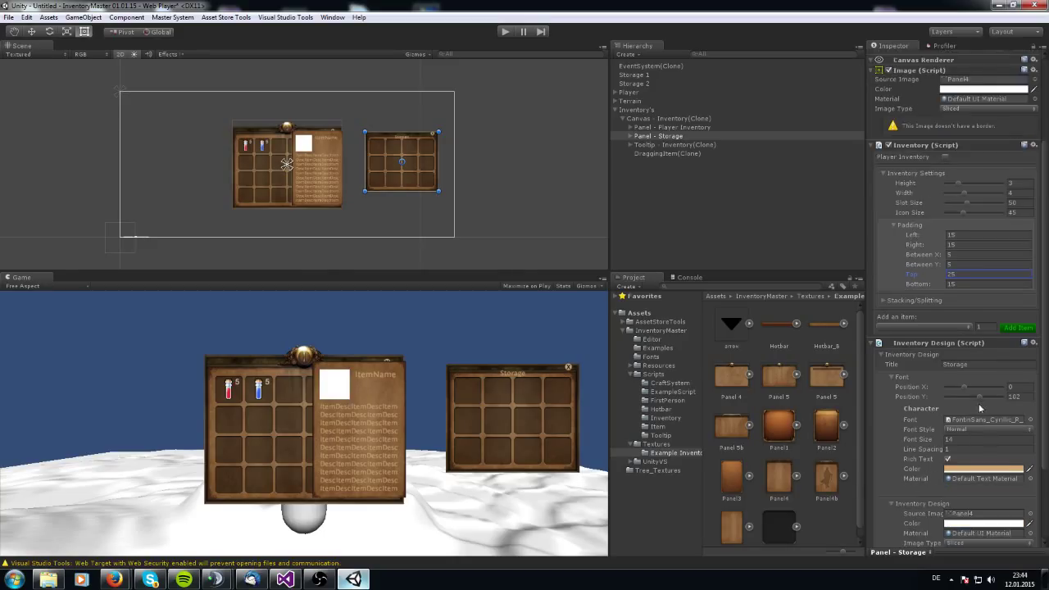
left_click_drag(979, 399, 980, 397)
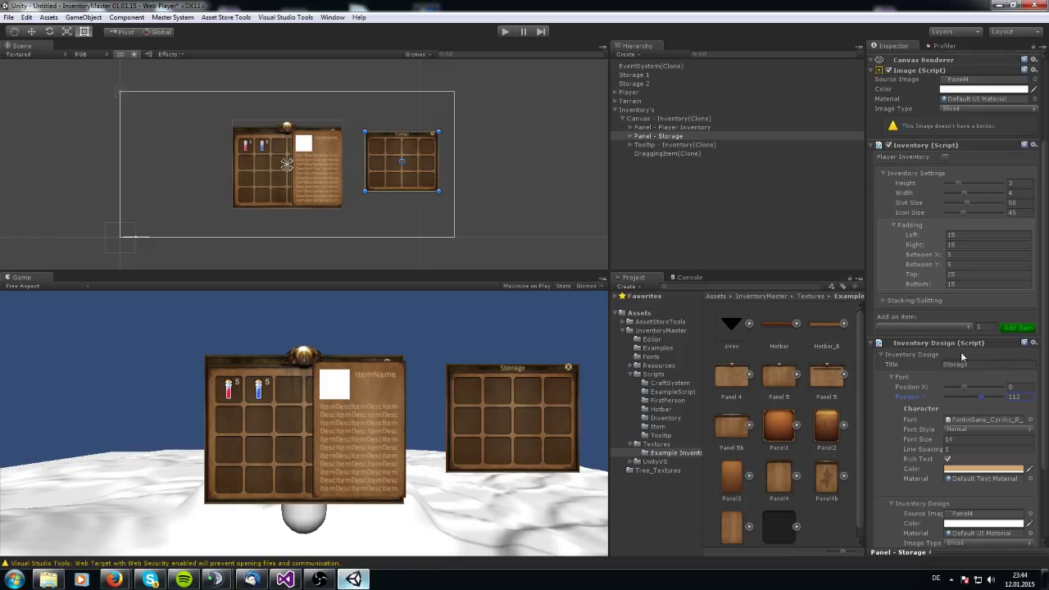
left_click(892, 377)
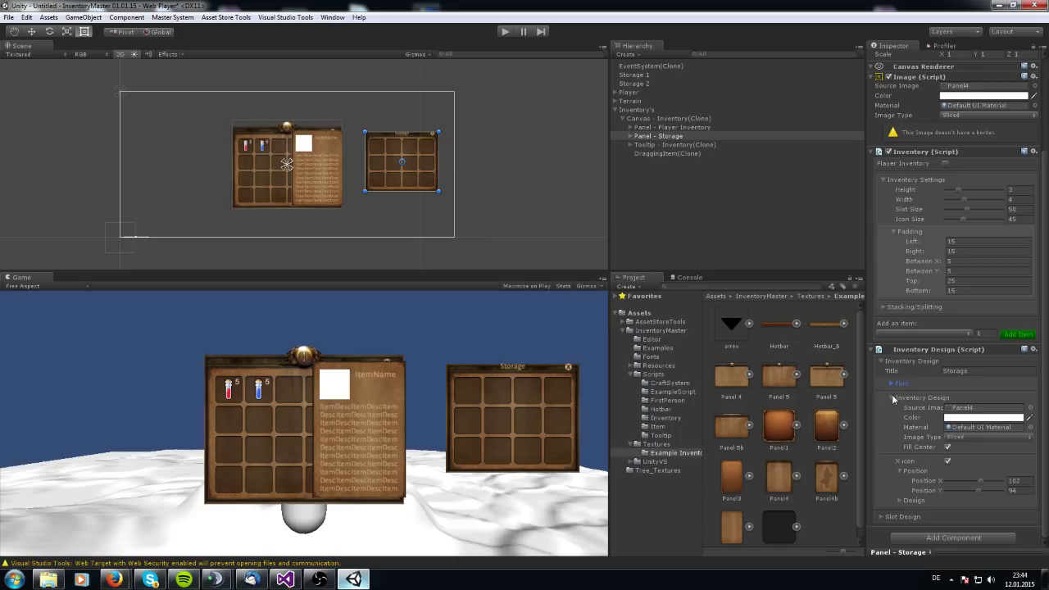
left_click(891, 384)
left_click_drag(985, 403, 983, 408)
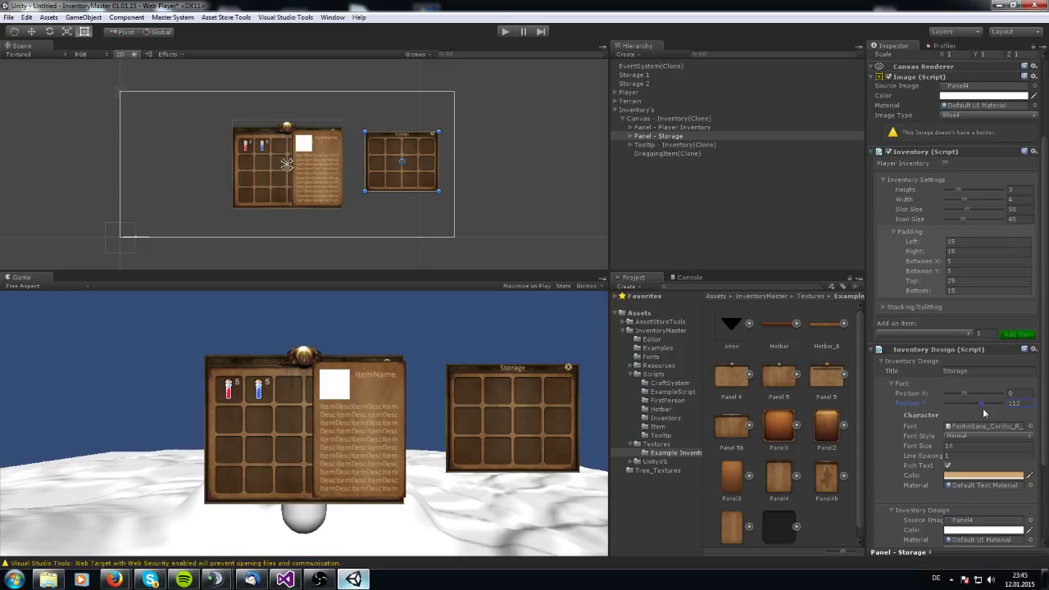
left_click(893, 384)
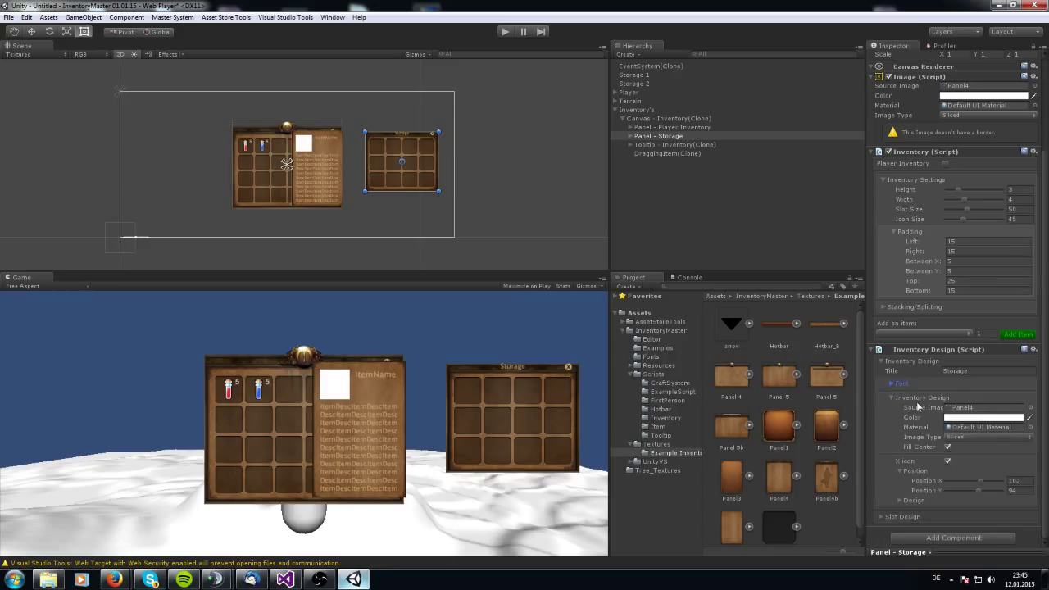
left_click(895, 384)
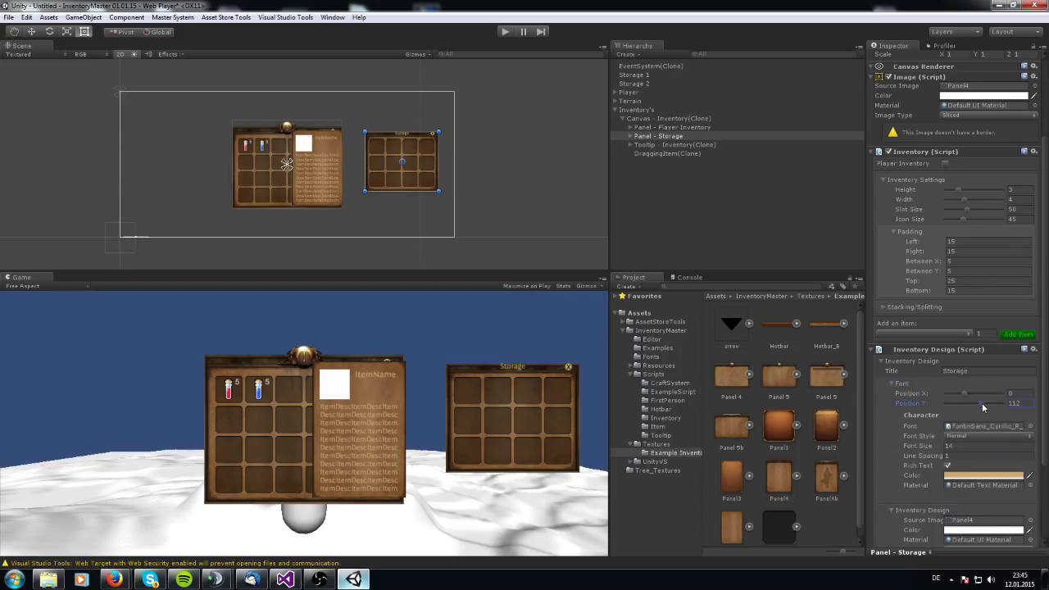
Fine-tune the vertical position of the storage panel's X icon
scroll(899, 397, "down", 3)
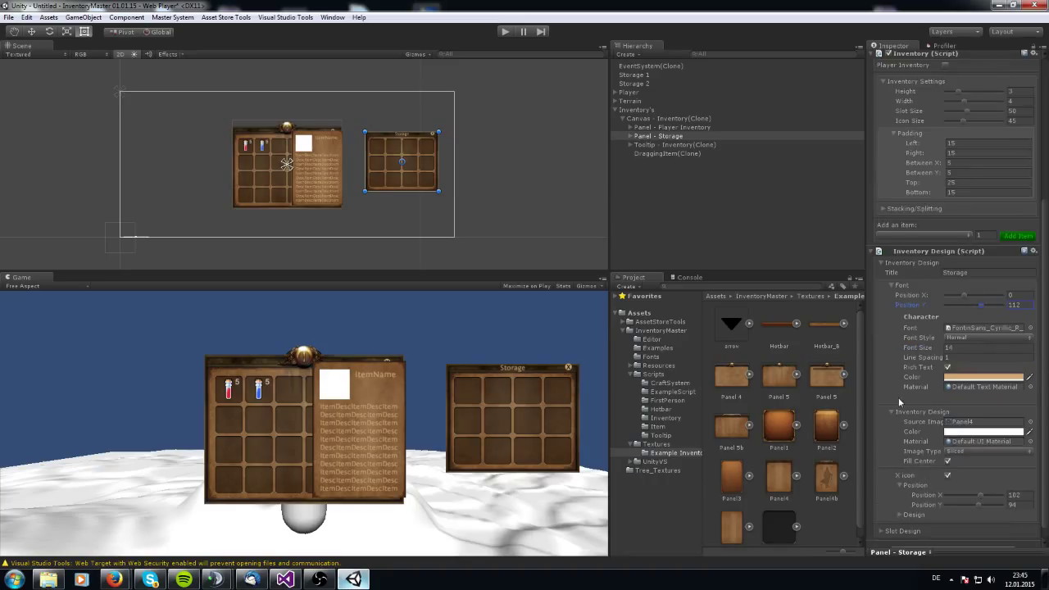
scroll(902, 447, "down", 1)
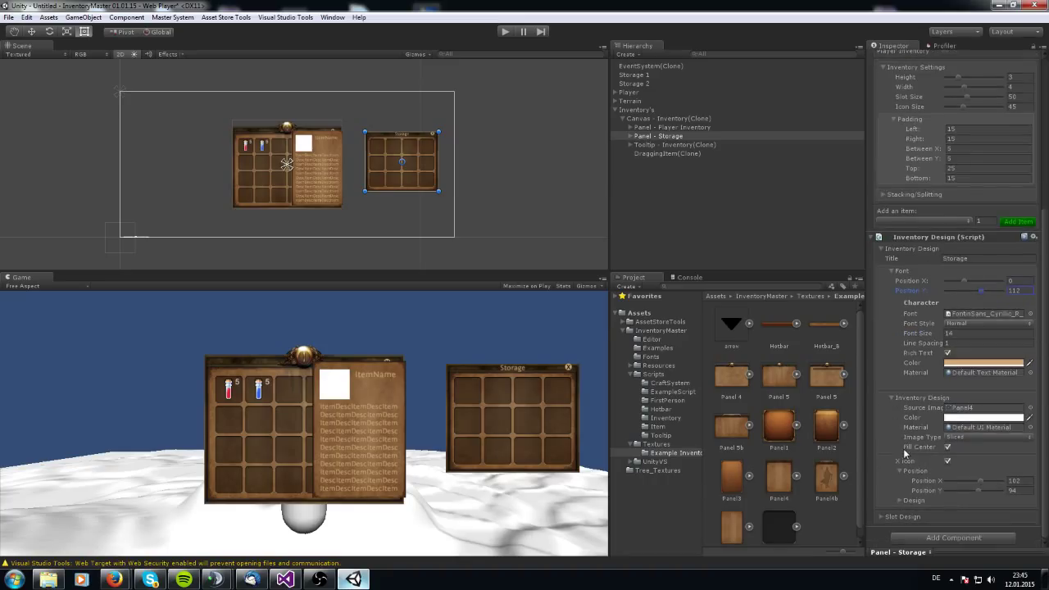
left_click(981, 490)
left_click_drag(980, 493, 981, 492)
Add the Storage Inventory script component to the Storage 1 cube
left_click(649, 77)
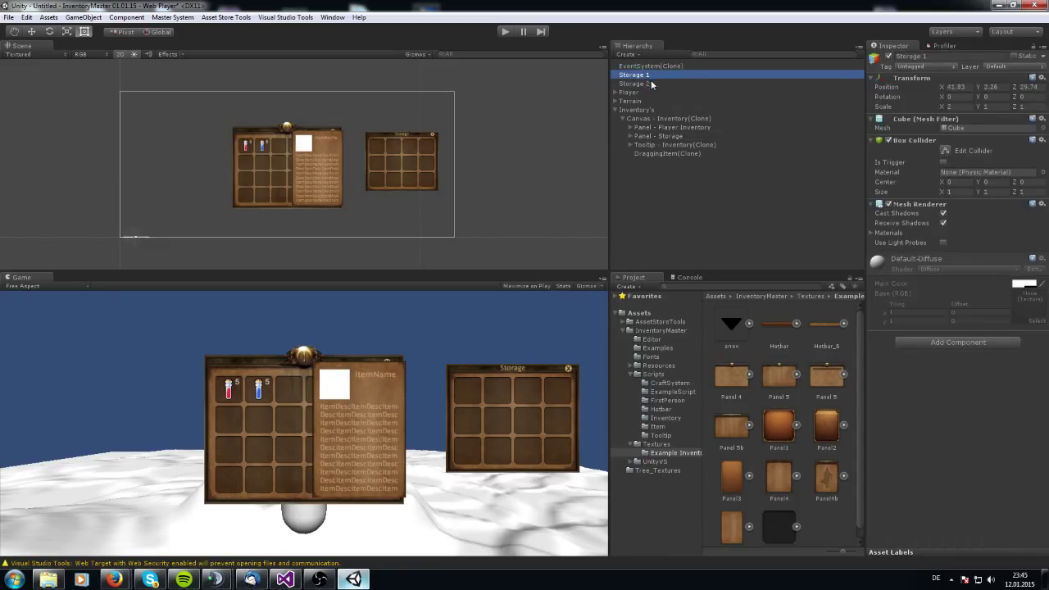
left_click(934, 343)
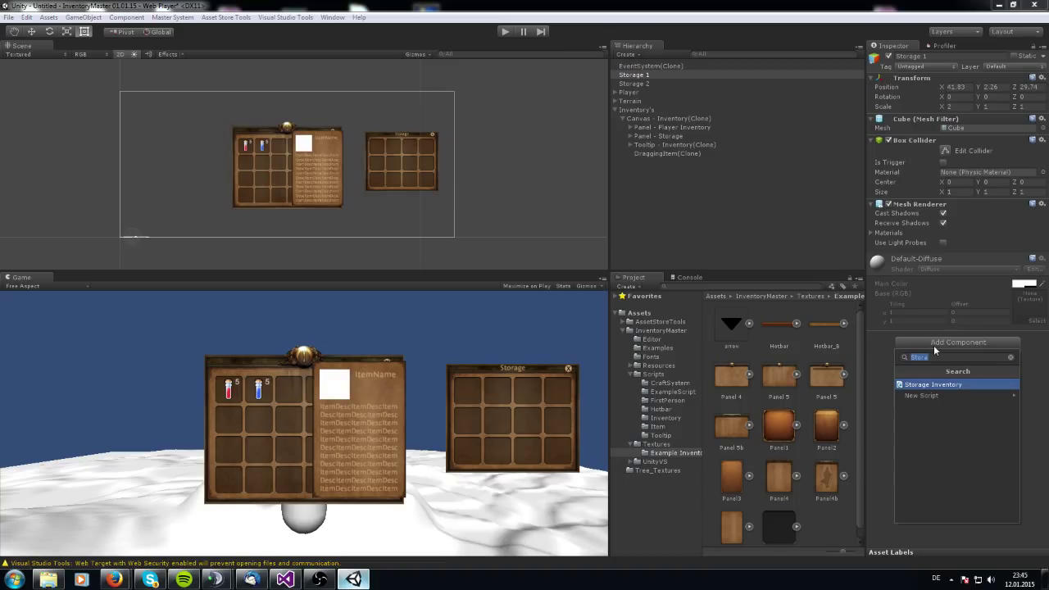
key("Return")
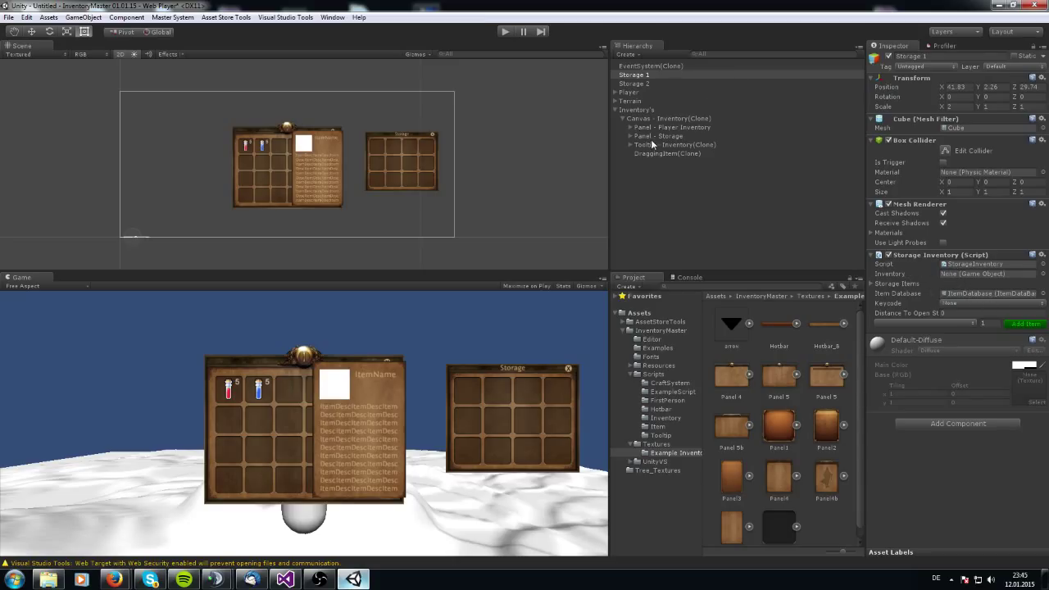
Assign Panel - Storage as the Inventory of Storage 1's Storage Inventory script and set its Keycode to E
left_click_drag(656, 135, 977, 280)
left_click(974, 303)
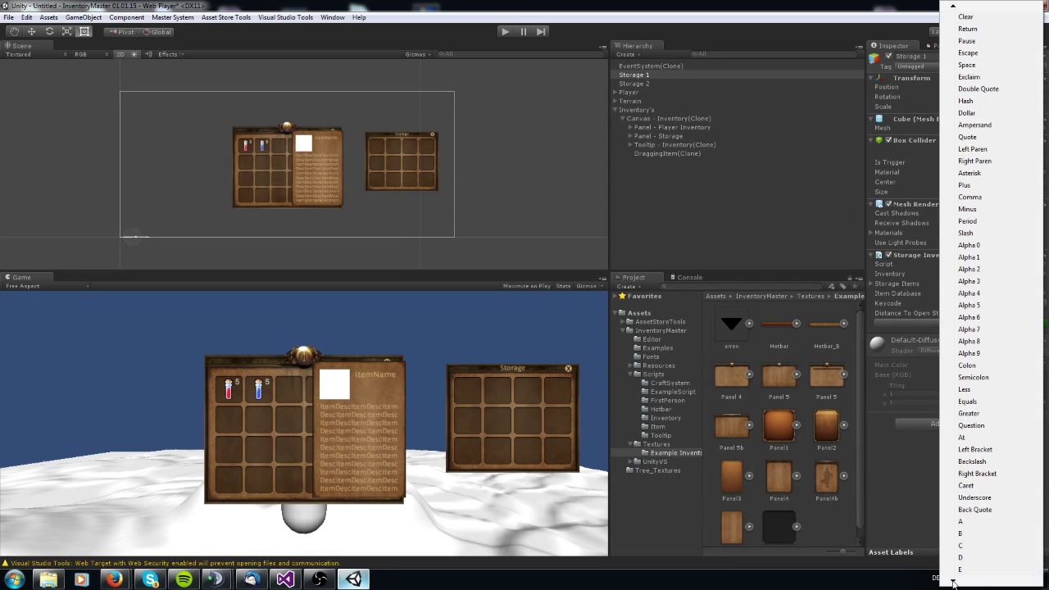
left_click(965, 563)
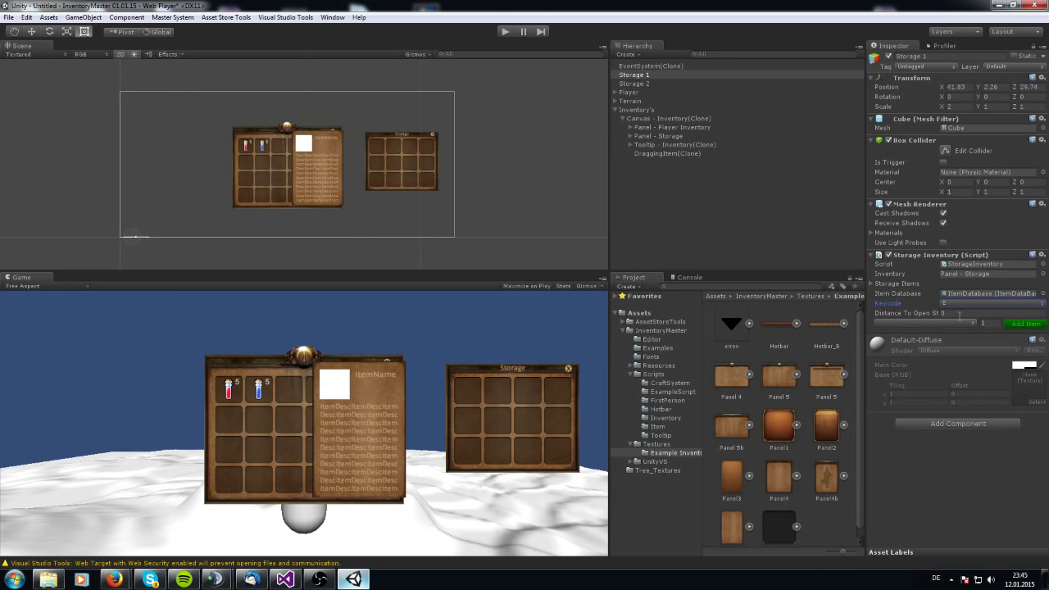
Set Storage 1's distance to open storage to 3 and add 5 Bread to its storage items
left_click(959, 314)
left_click(934, 323)
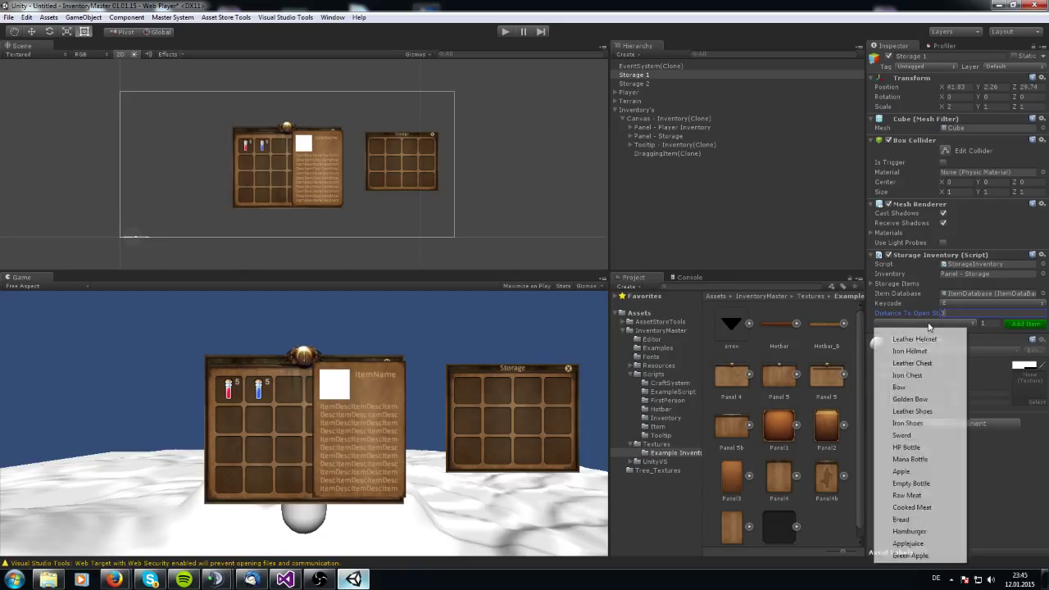
left_click(904, 520)
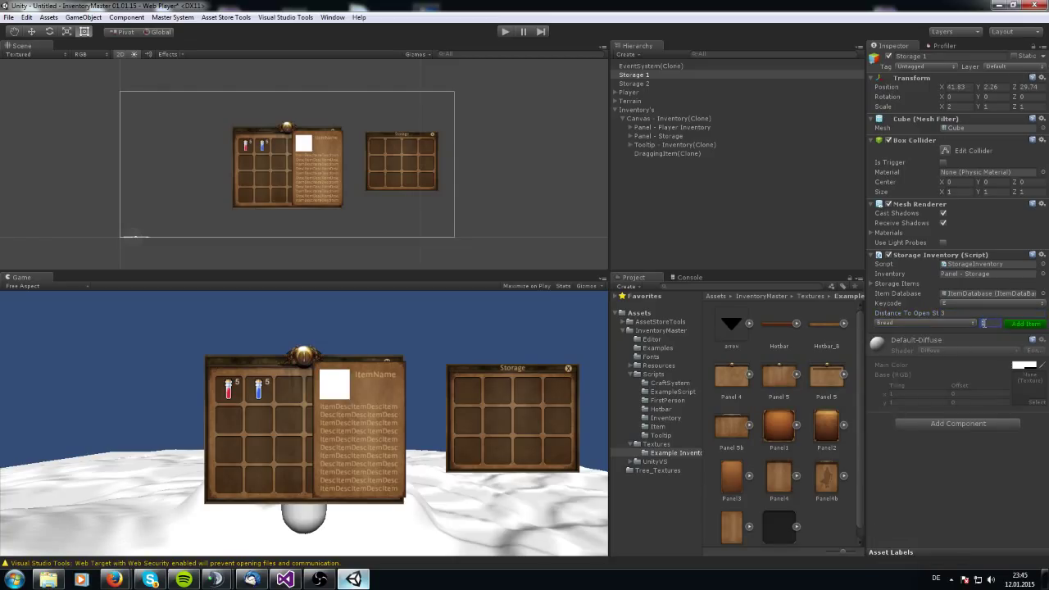
left_click(1027, 325)
Clear Storage 1's Storage Items list by setting its size to 0, and add the 5 Bread again
left_click(874, 285)
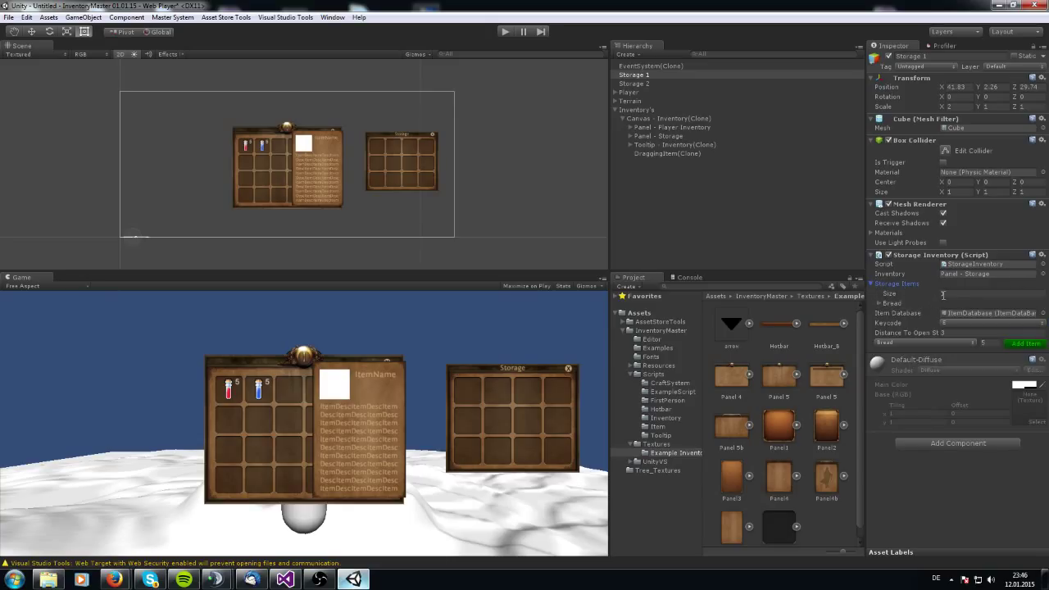
left_click(879, 304)
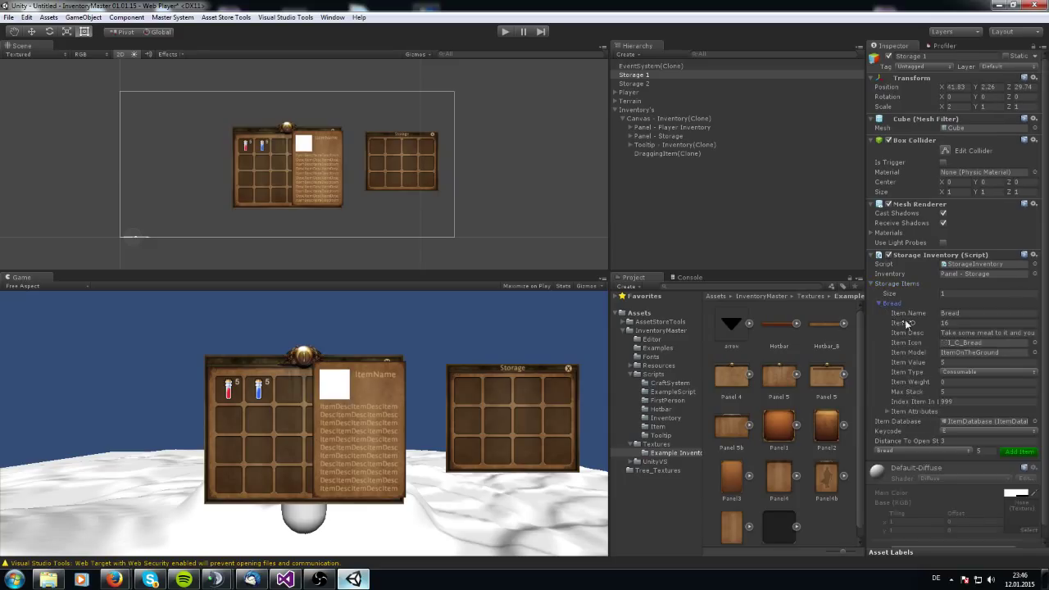
left_click(878, 305)
left_click(959, 293)
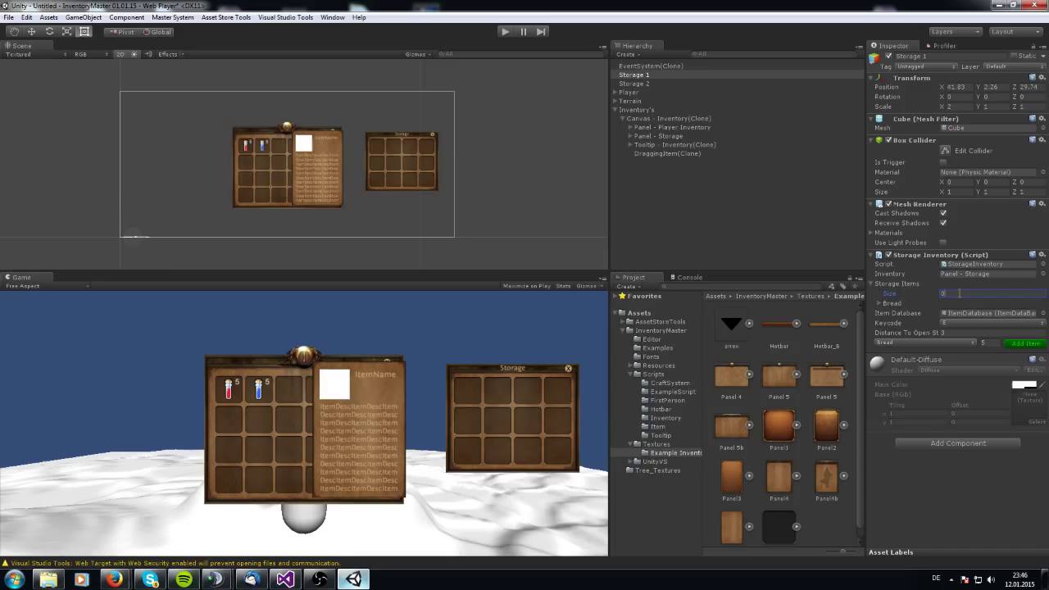
key("Return")
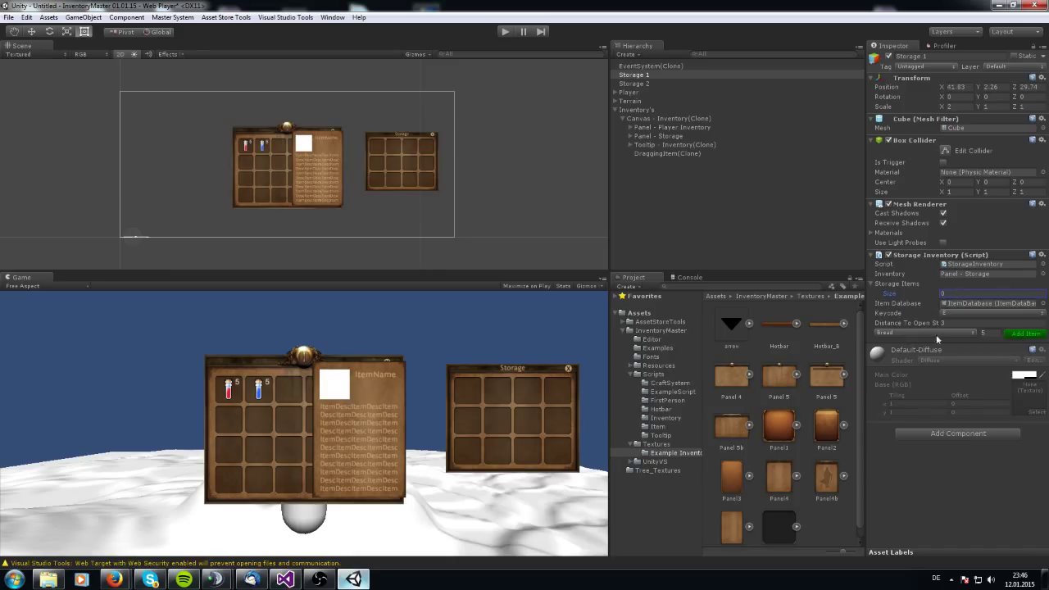
left_click(1009, 336)
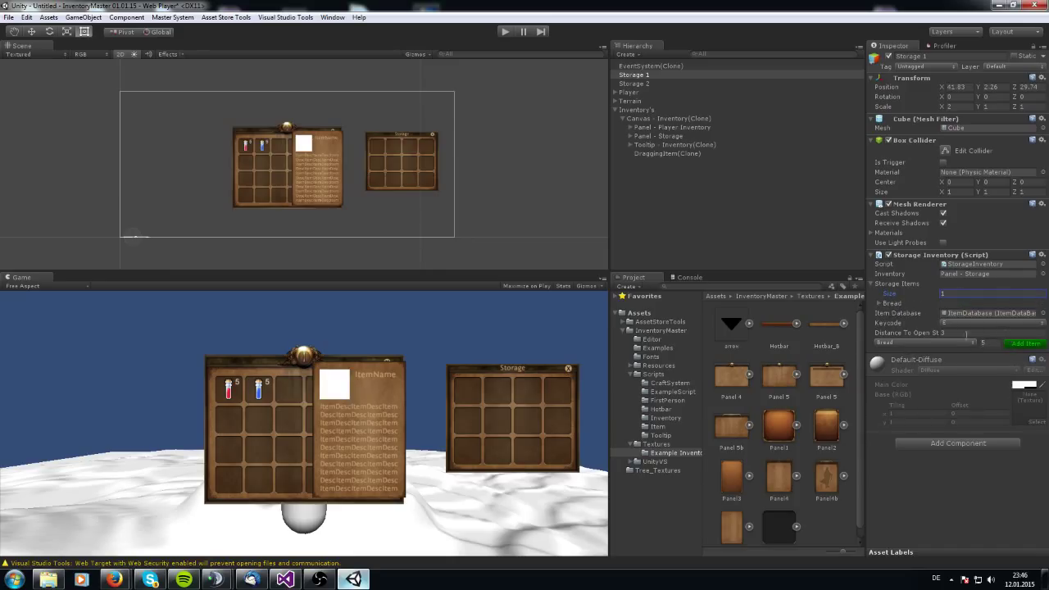
Copy Storage 1's Storage Inventory component and paste it as a new component on Storage 2
right_click(895, 258)
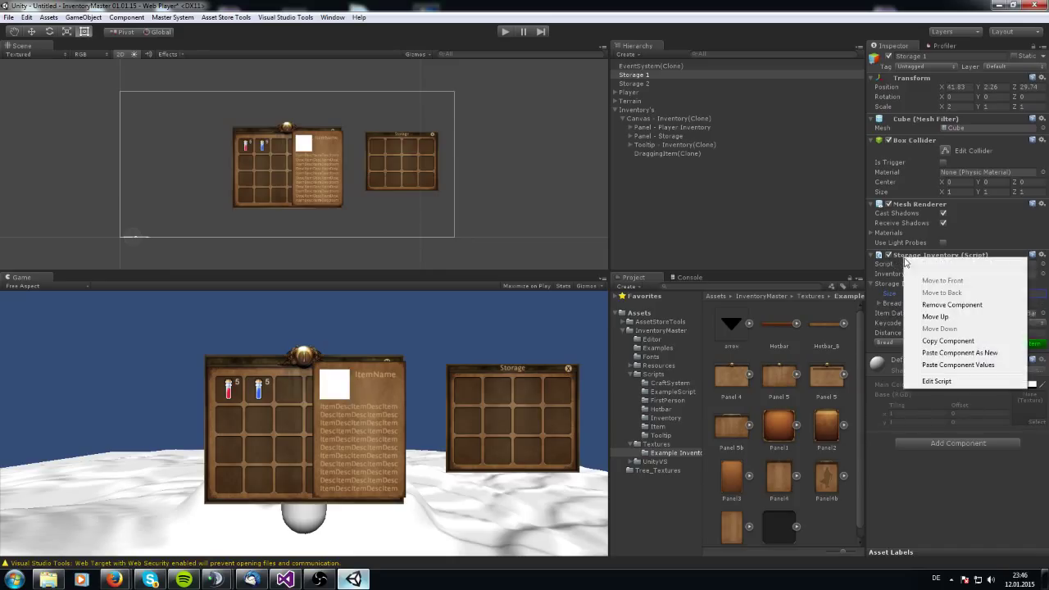
left_click(957, 364)
left_click(633, 84)
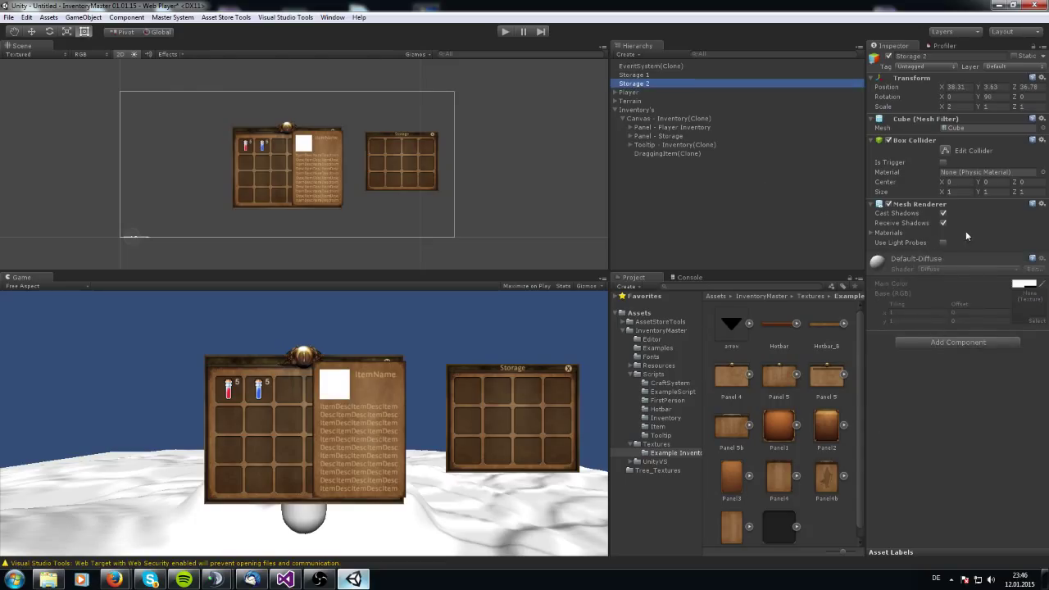
left_click(1042, 204)
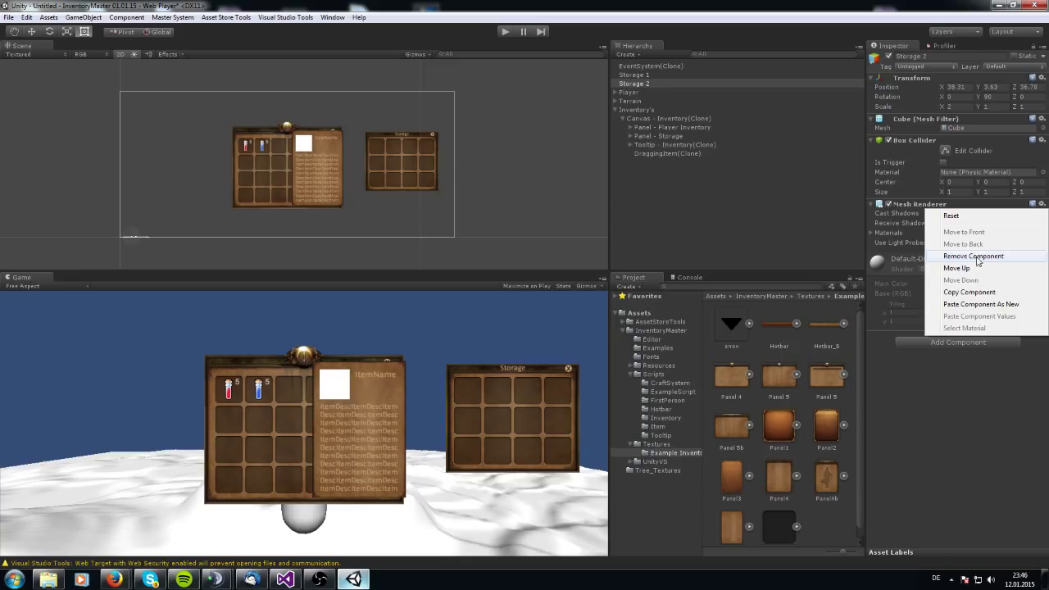
left_click(986, 305)
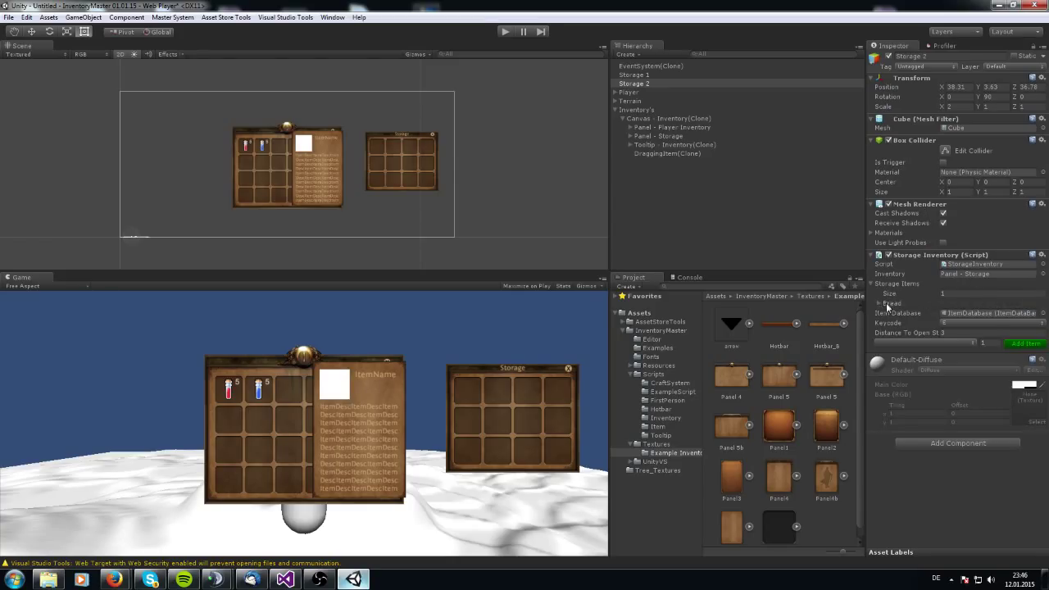
Empty Storage 2's Storage Items by setting the size to 0, and add 5 Apple instead
left_click(952, 293)
type("0")
key("Return")
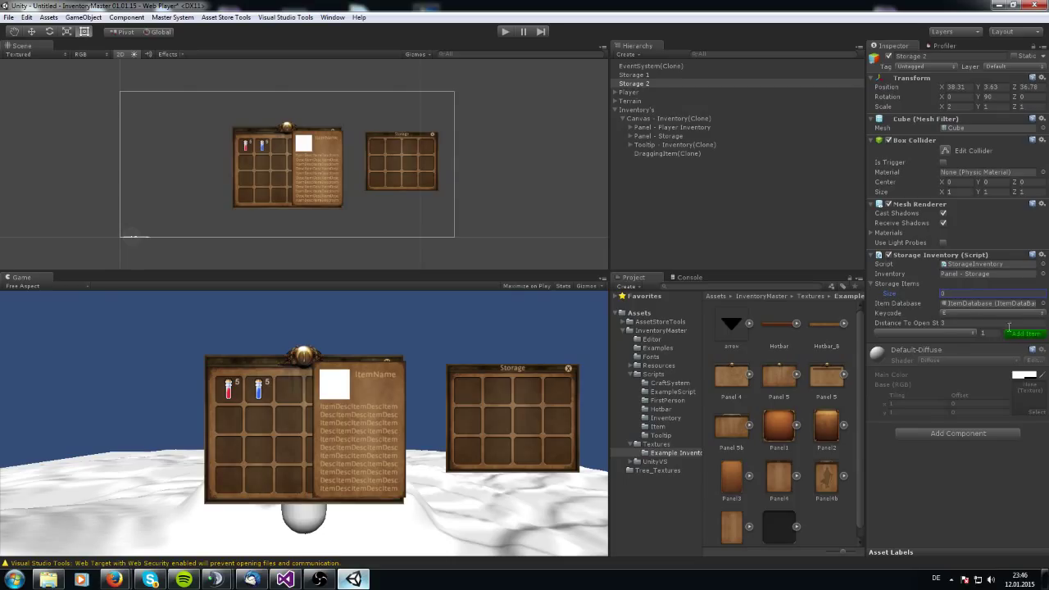
left_click(943, 333)
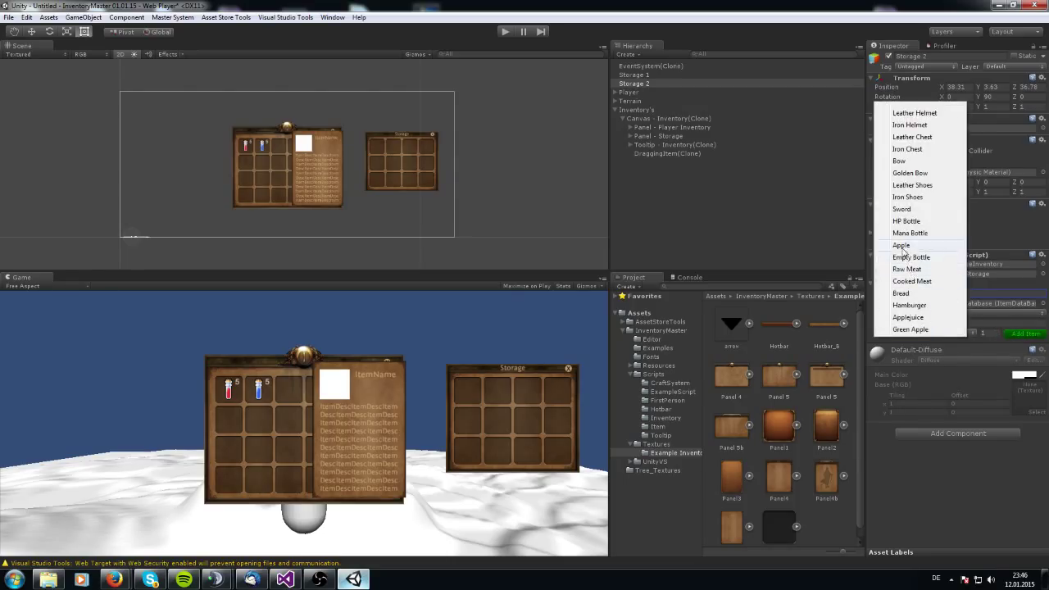
left_click(907, 261)
left_click(986, 332)
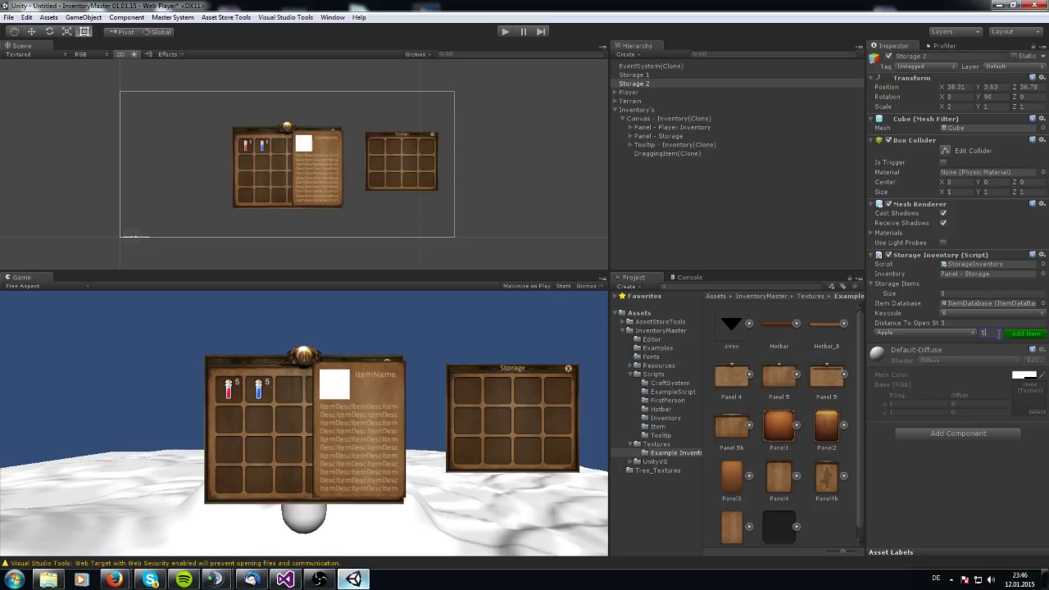
left_click(1025, 333)
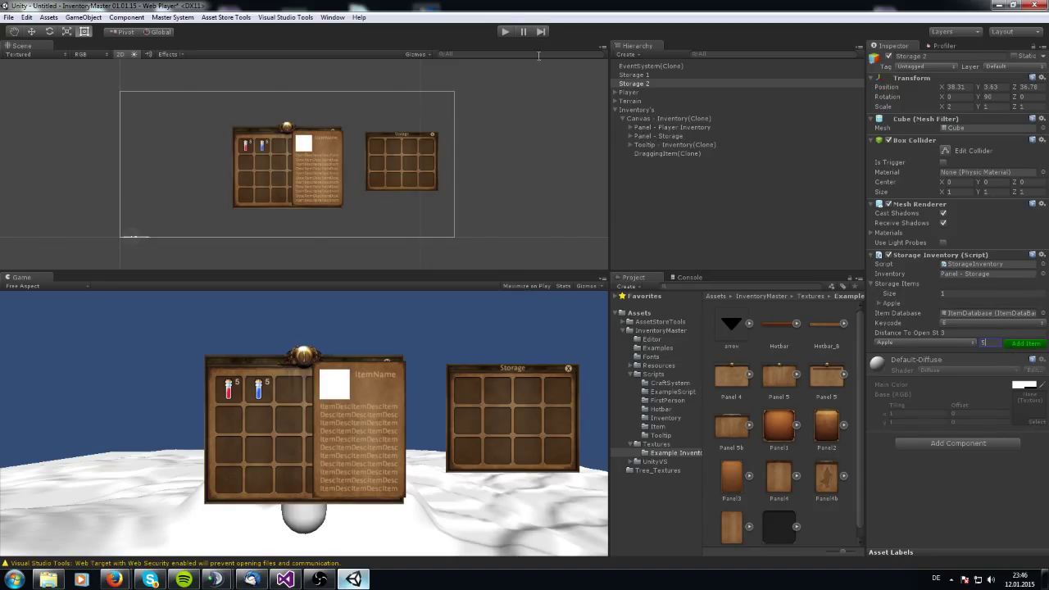
Run the scene, walk the player to the Storage 1 cube and open its storage panel
left_click(504, 32)
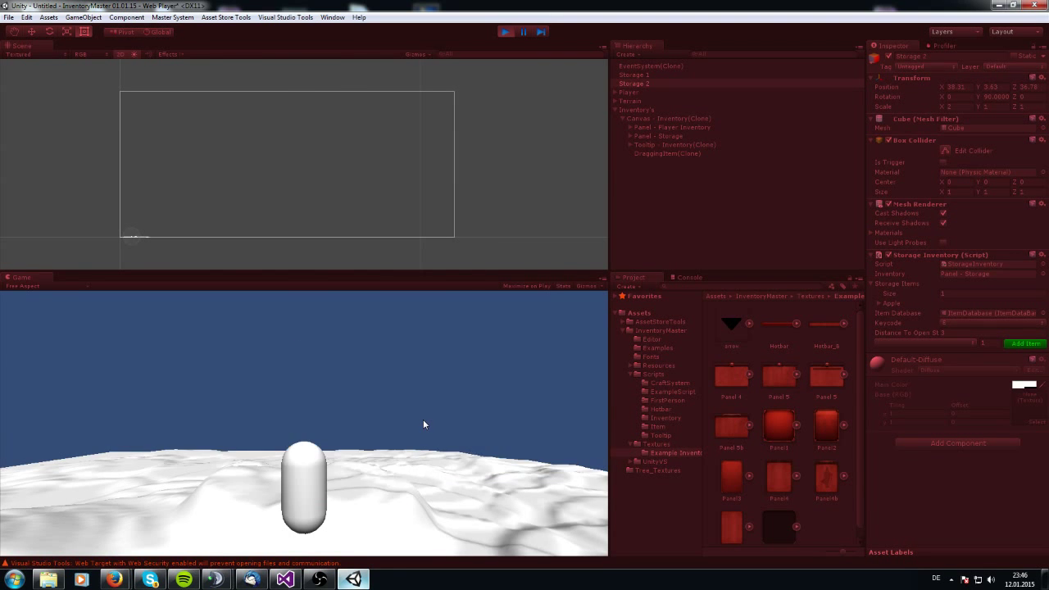
key("w")
key("w")
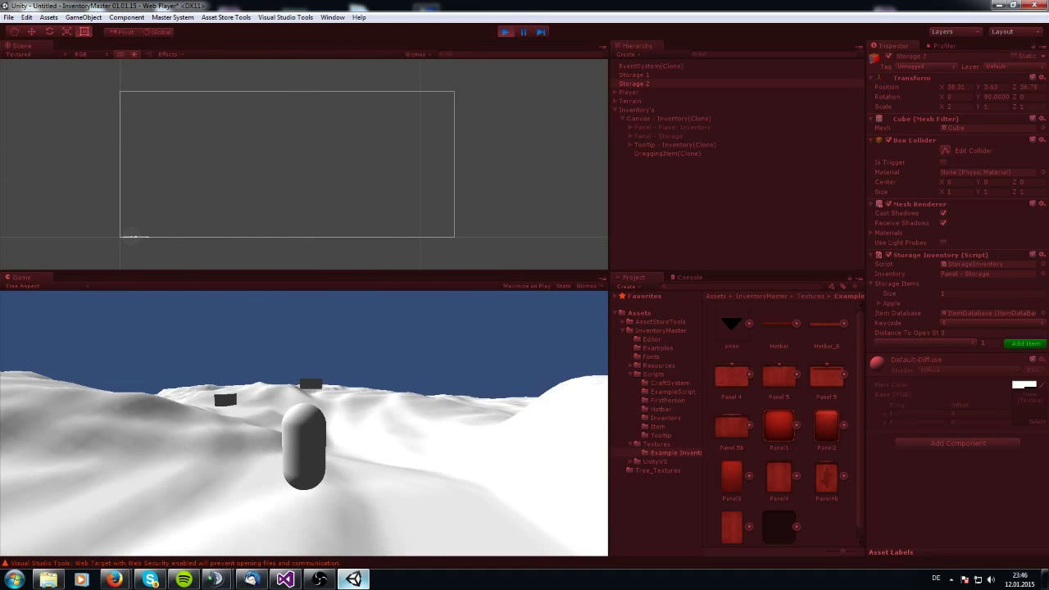
key("w")
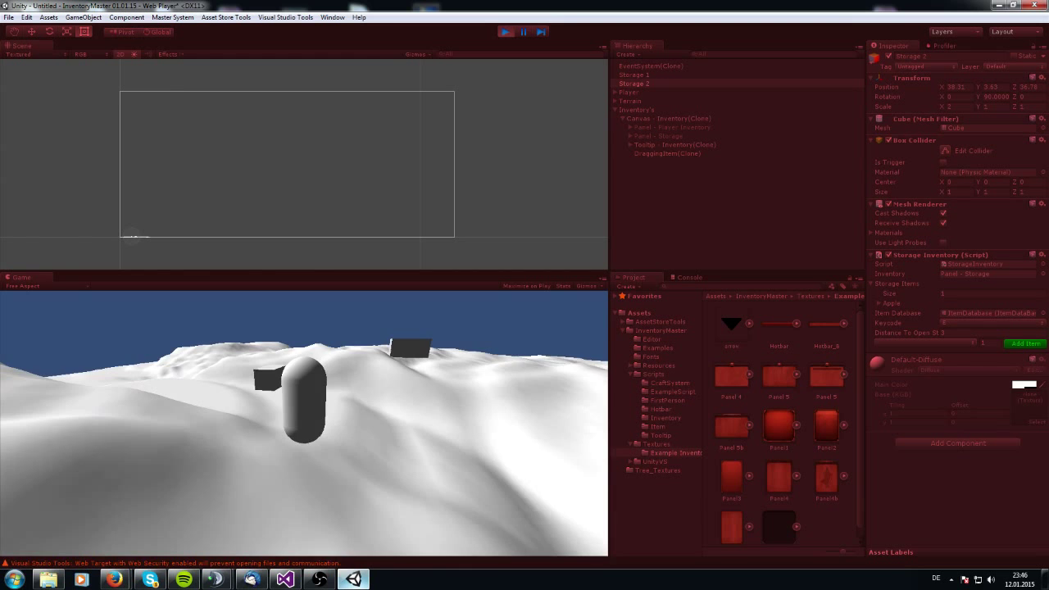
key("e")
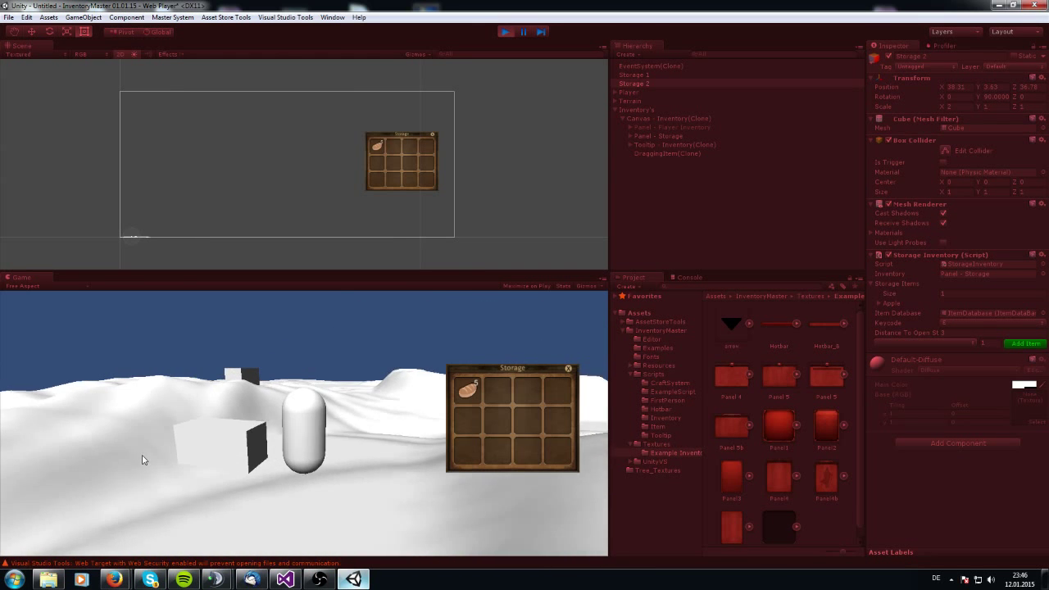
Open the player inventory, move the blue bottle stack into the storage slot beside the bread, and close the inventory
mouse_move(464, 402)
key("i")
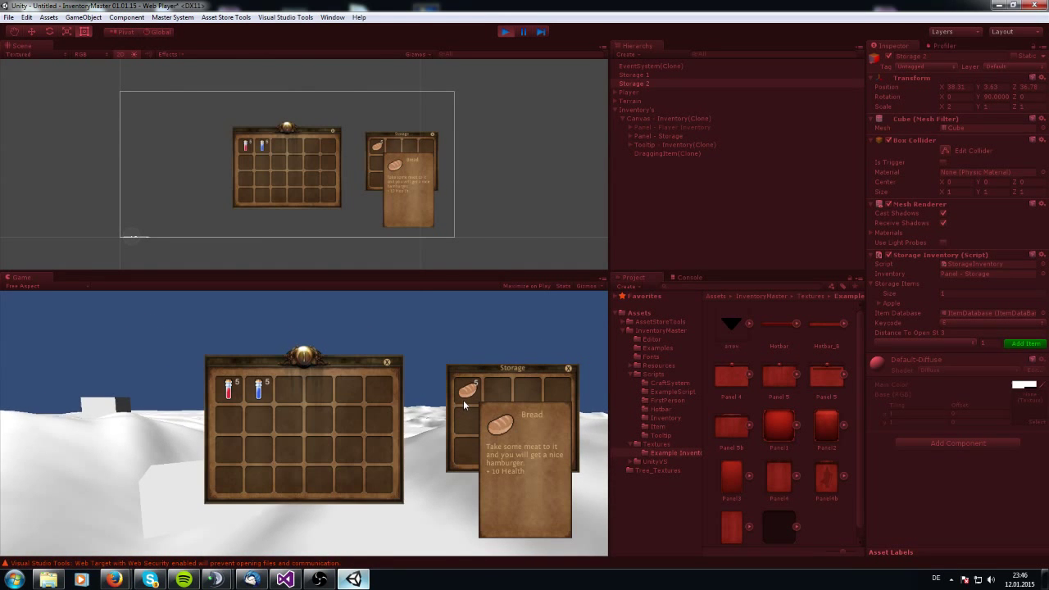
mouse_move(463, 393)
left_mouse_down()
mouse_move(290, 393)
mouse_move(480, 383)
mouse_move(469, 391)
left_mouse_up()
left_click_drag(259, 392, 497, 391)
key("i")
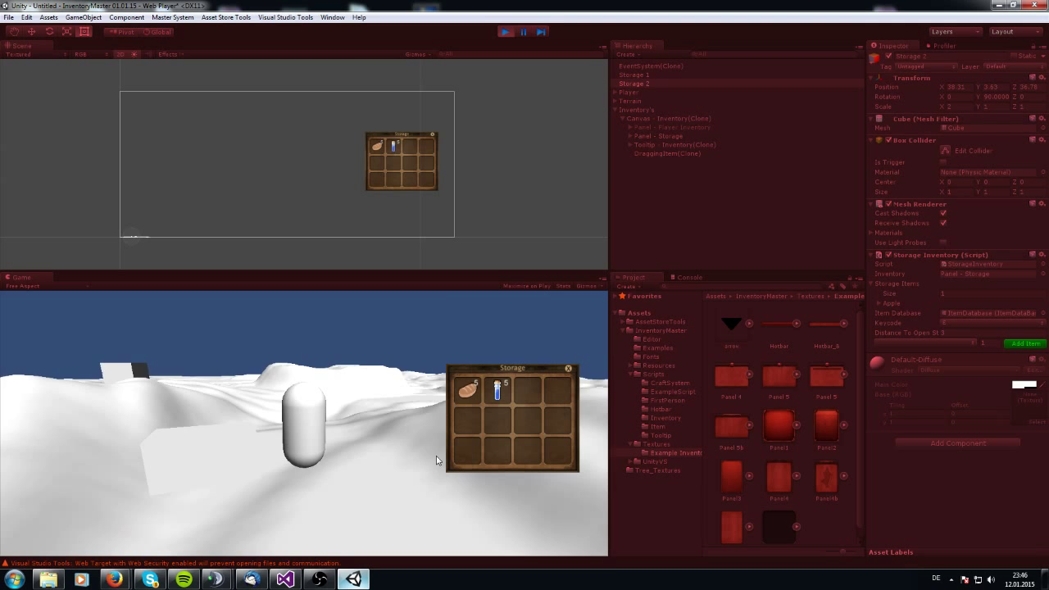
Walk away from the Storage 1 cube and back, and reopen its storage to check the stored items
key("w")
key("s")
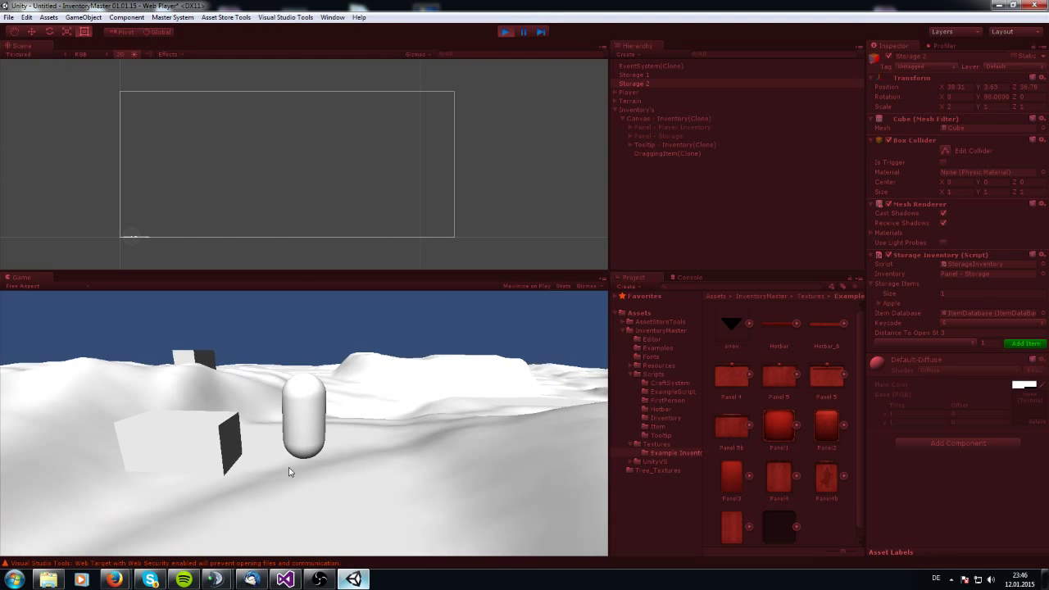
key("e")
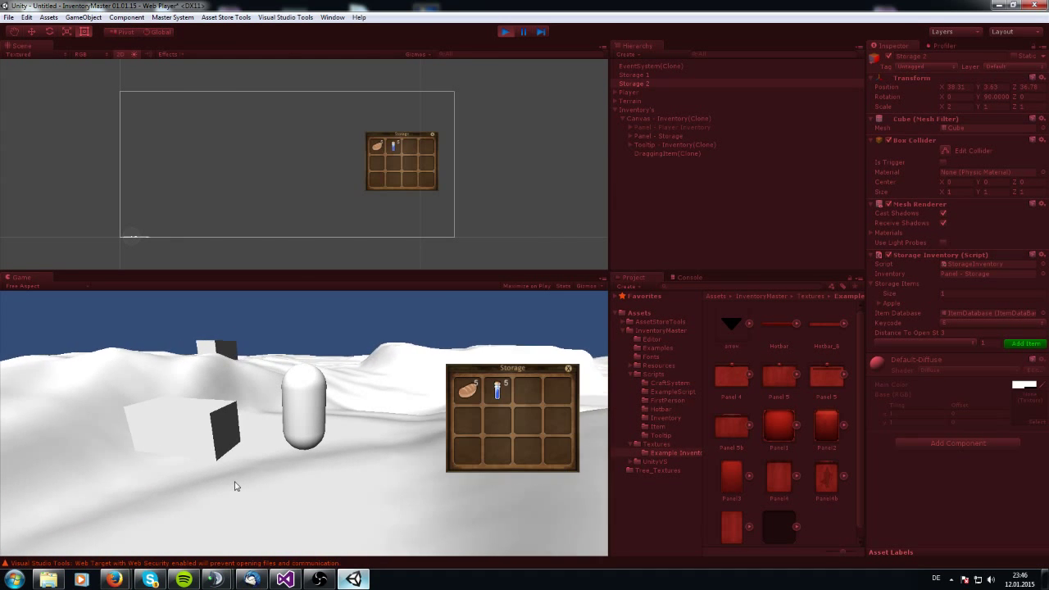
key("e")
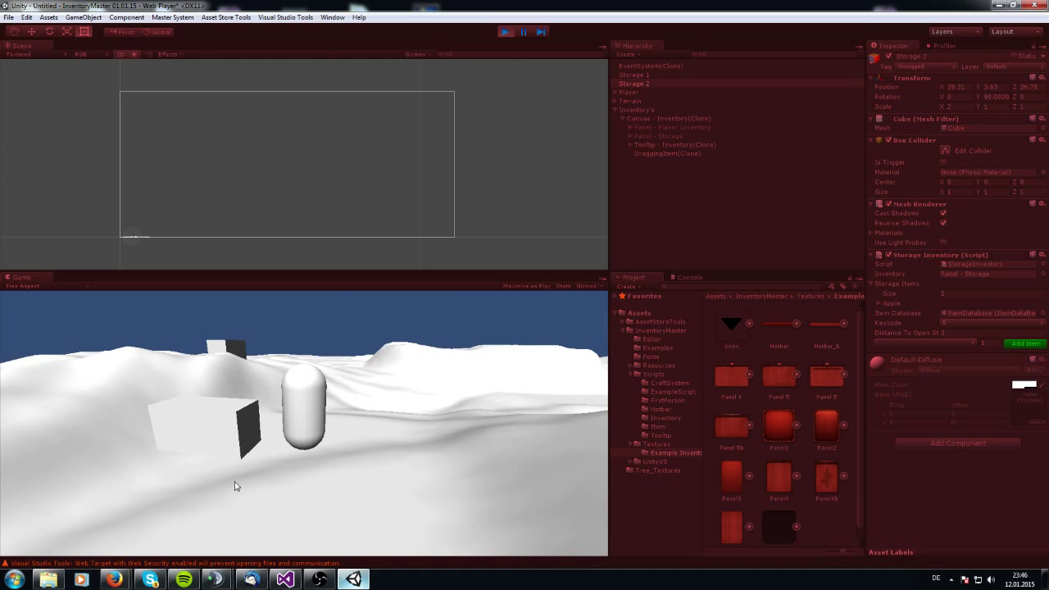
Walk the player to the Storage 2 cube and open its storage panel
key("s")
key("w")
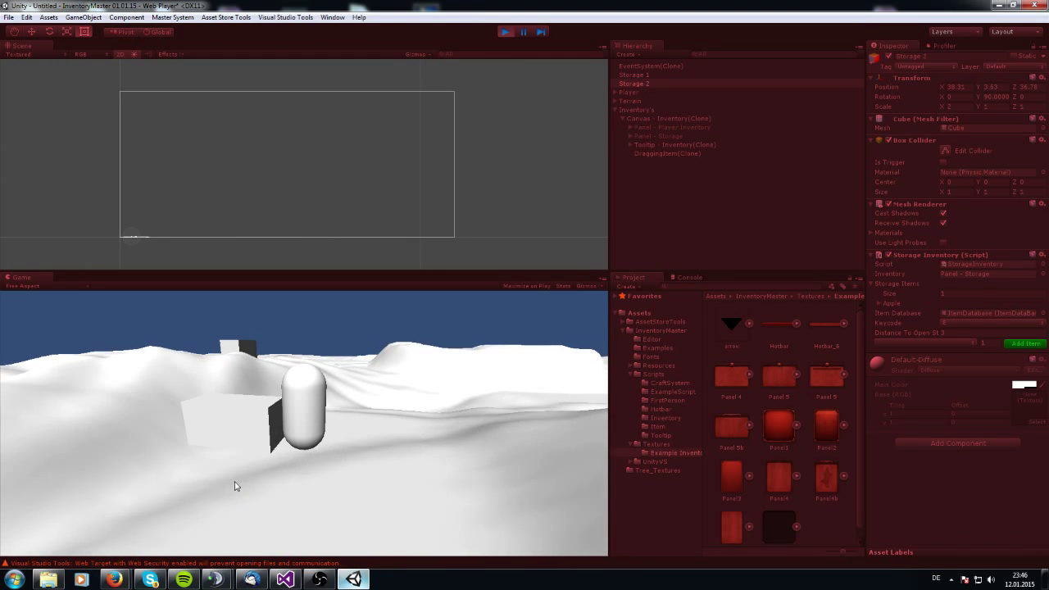
key("a")
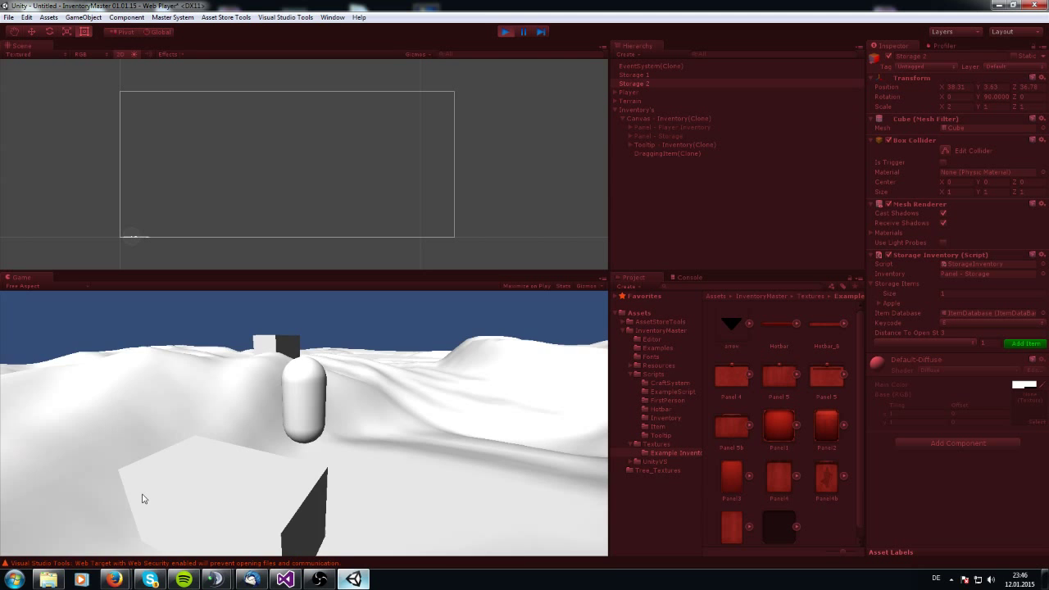
key("w")
key("a")
key("e")
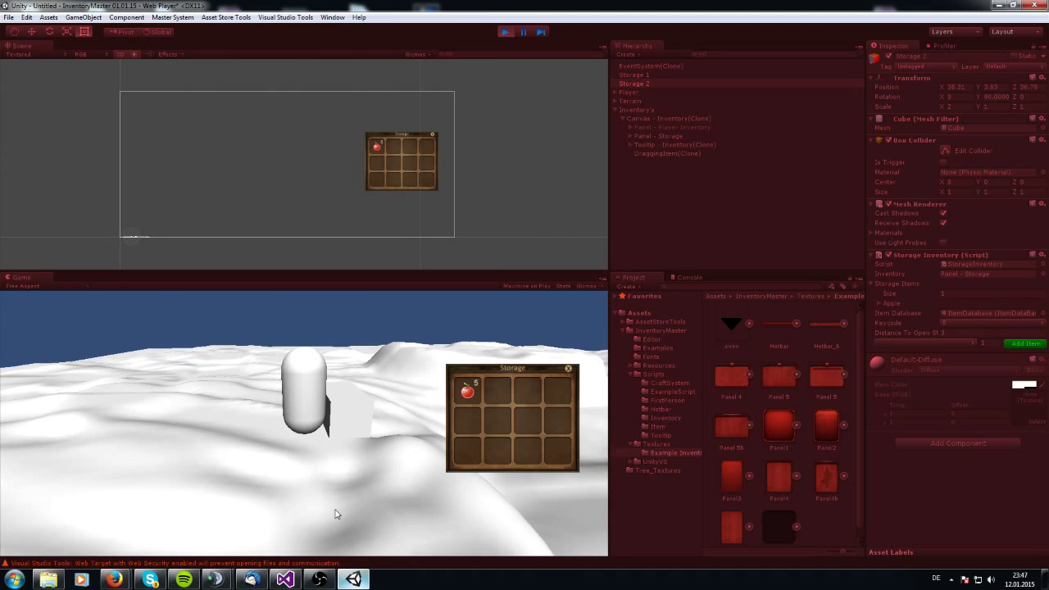
Move the red HP bottle stack from the player inventory into the slot beside the apples, and close both panels
mouse_move(472, 397)
key("i")
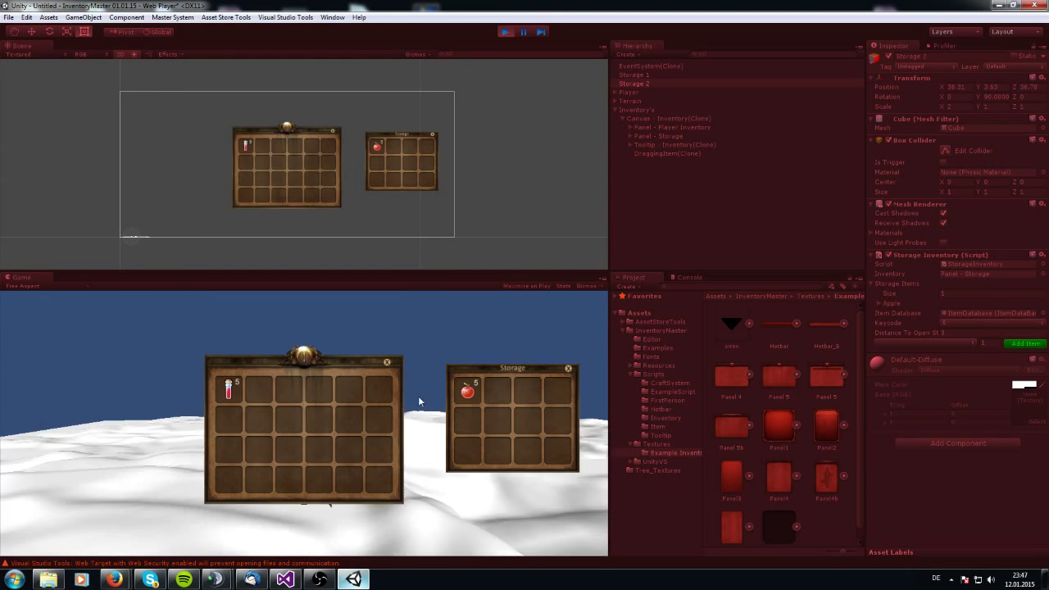
left_click_drag(228, 389, 497, 391)
key("i")
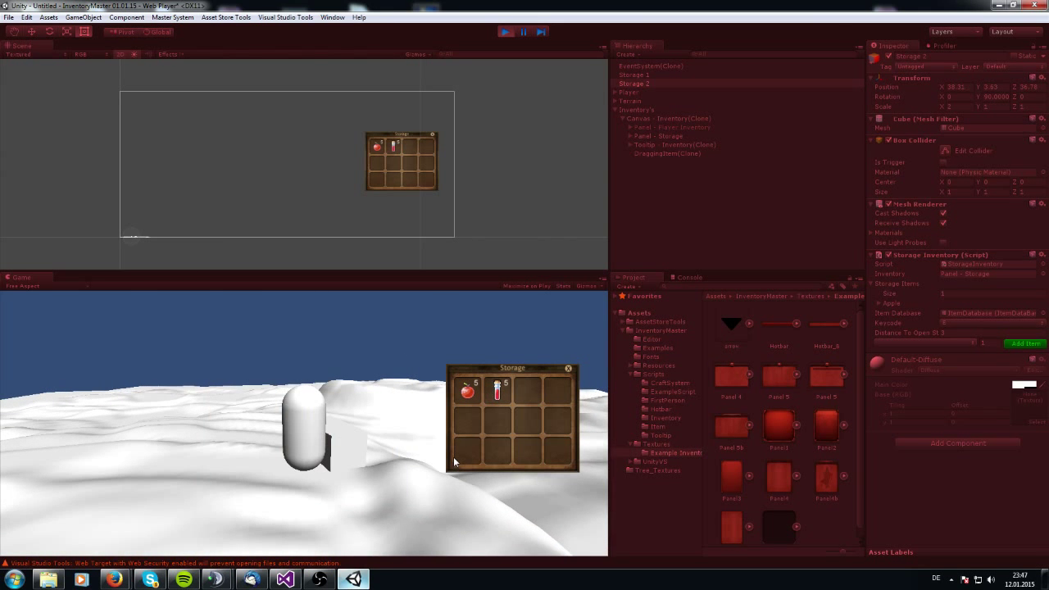
key("e")
key("w")
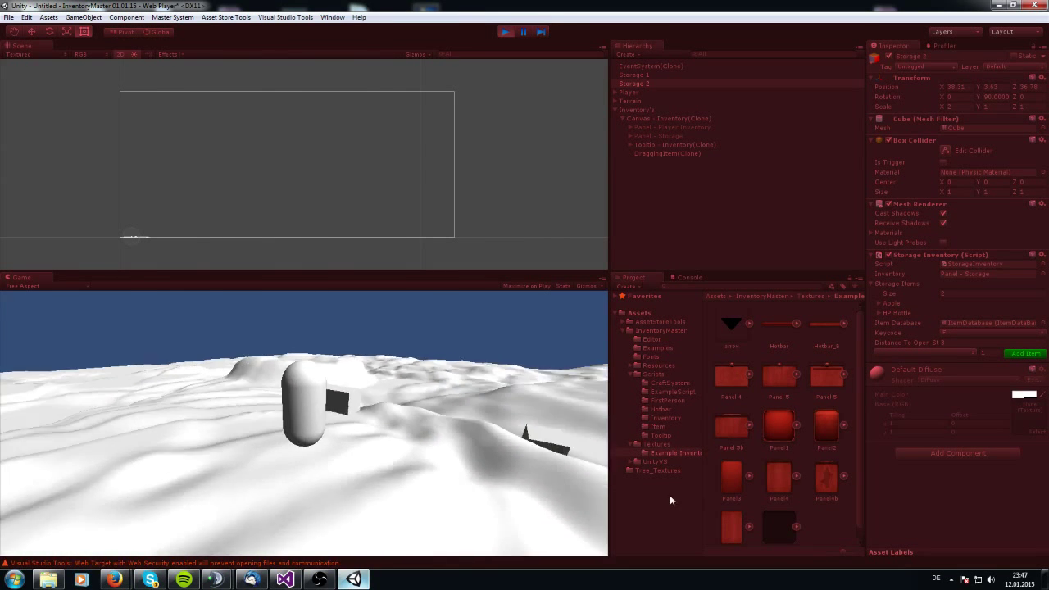
key("s")
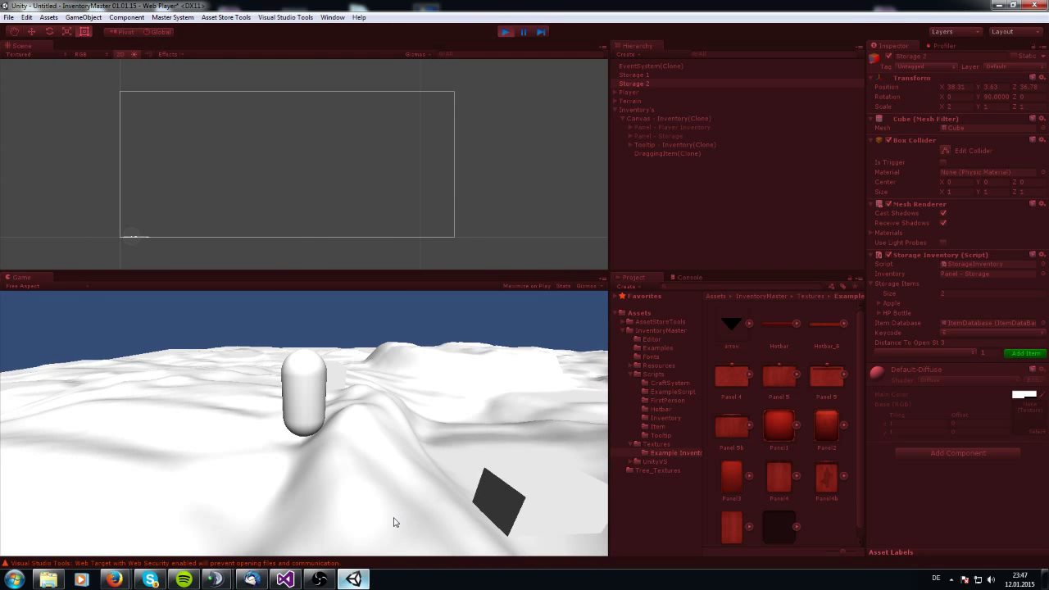
key("w")
key("d")
key("d")
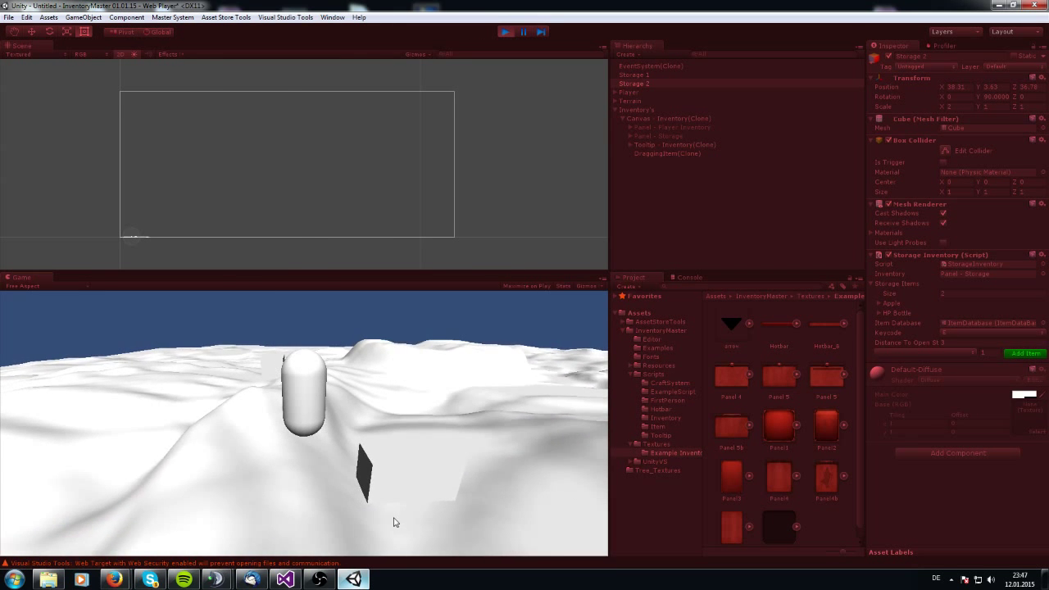
key("w")
key("a")
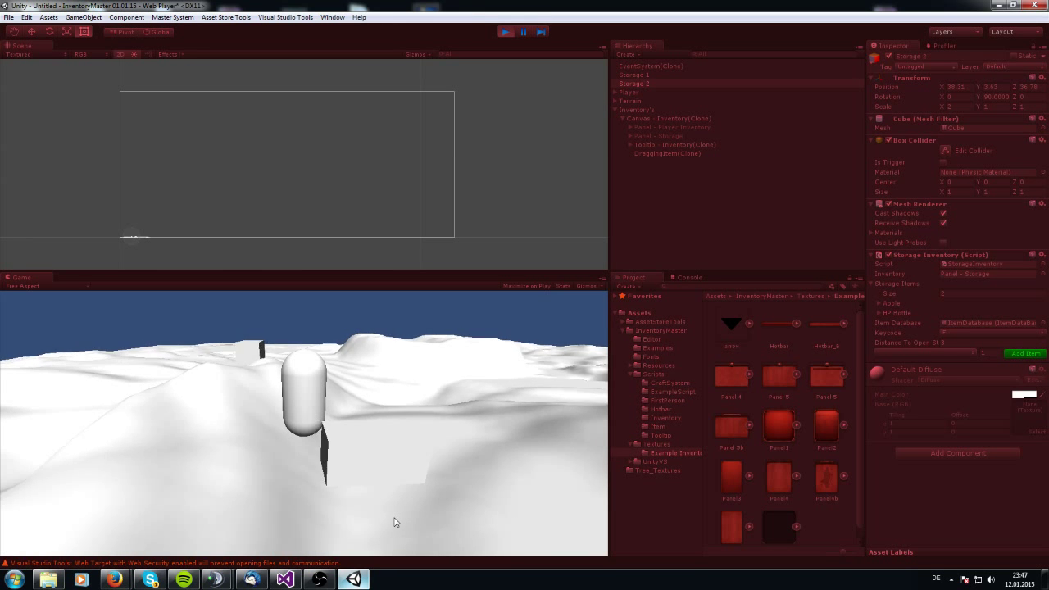
key("s")
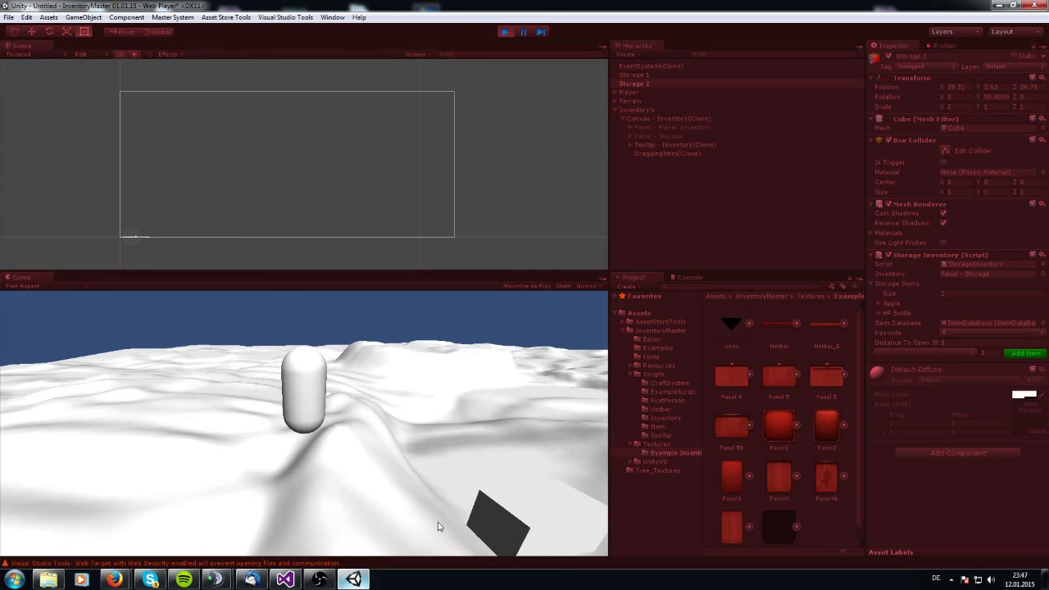
key("a")
key("s")
key("a")
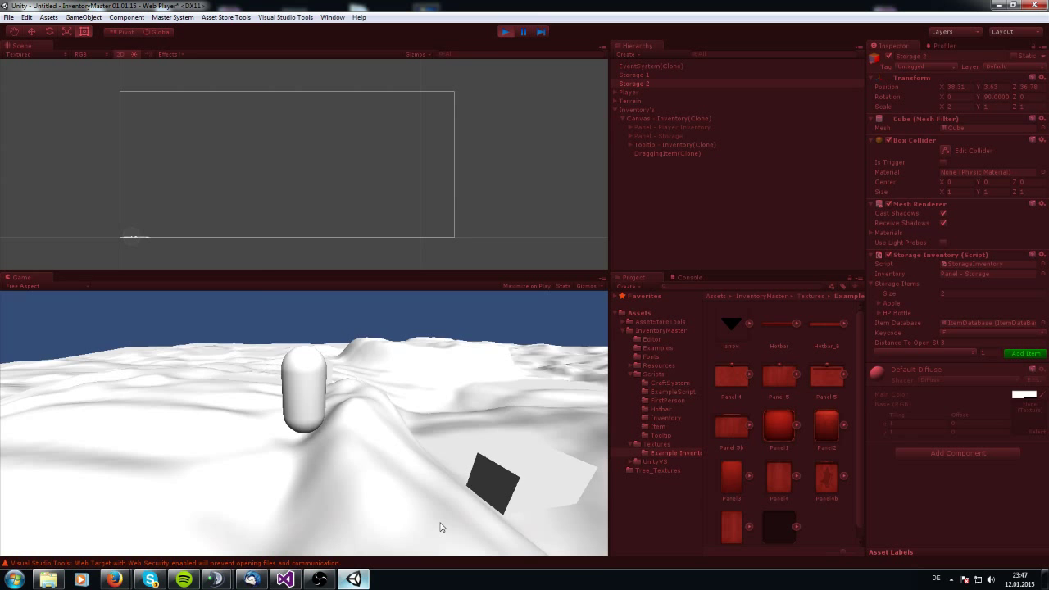